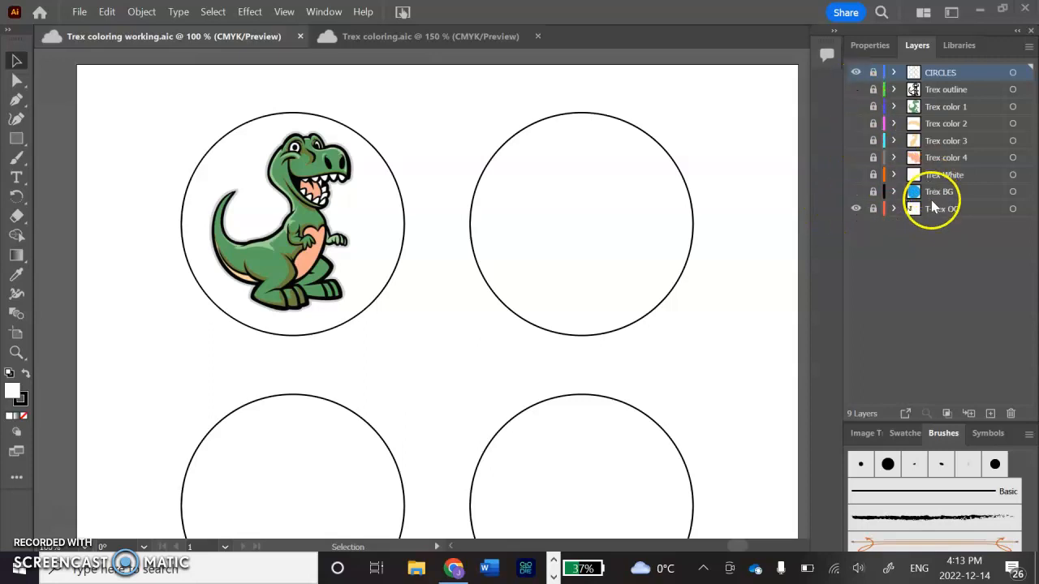
# - Hide the T-Rex OG layer and show the Trex outline, color 1 to 4, White and BG layers one by one
pyautogui.click(856, 210)
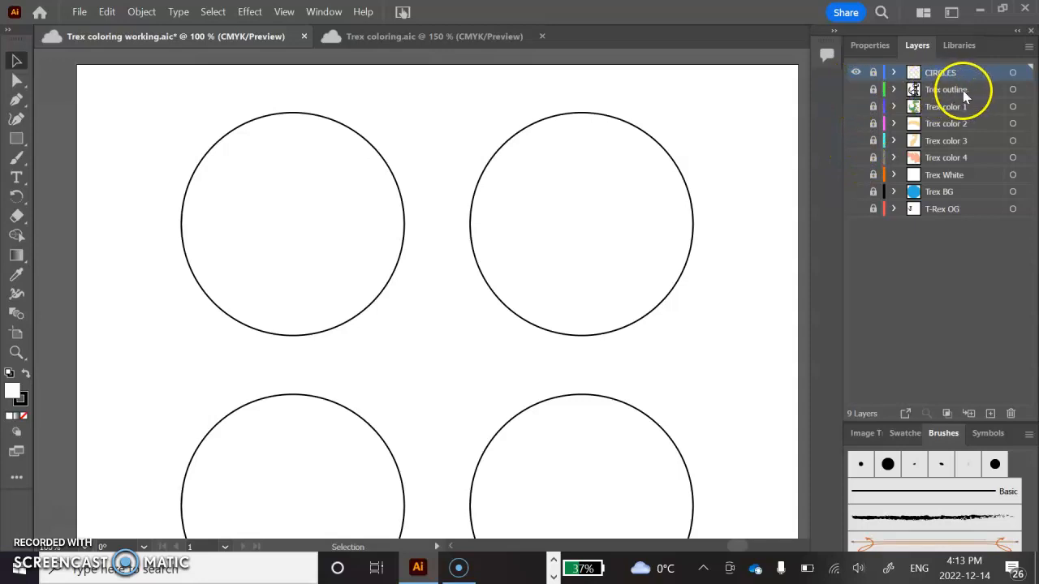
pyautogui.click(857, 90)
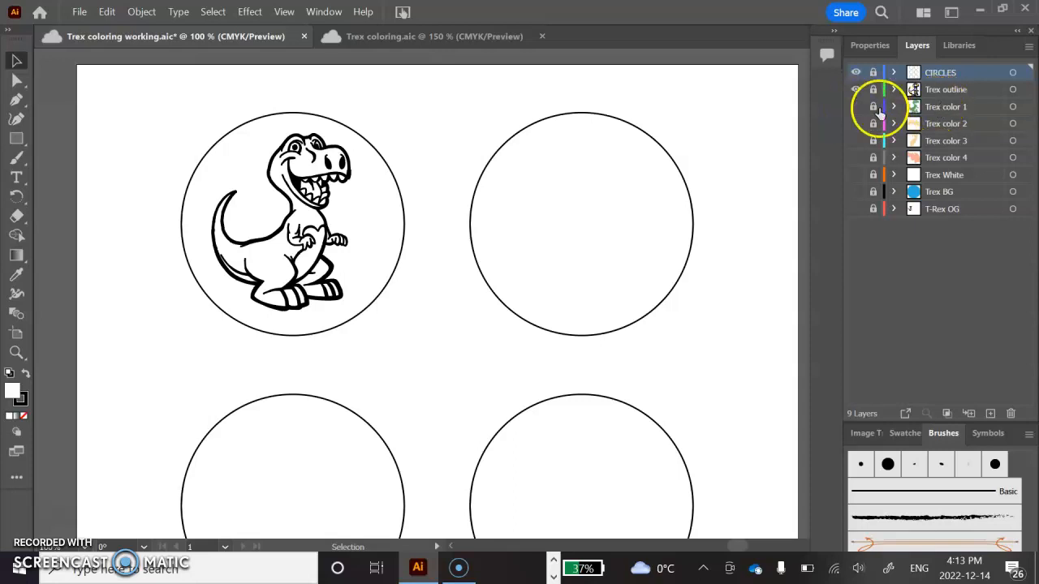
pyautogui.click(856, 106)
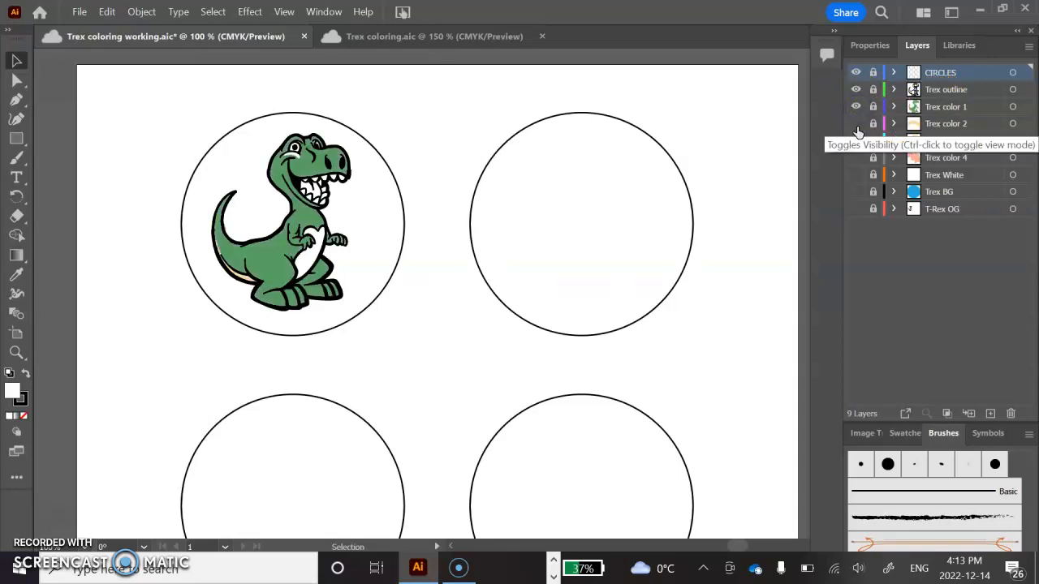
pyautogui.click(855, 126)
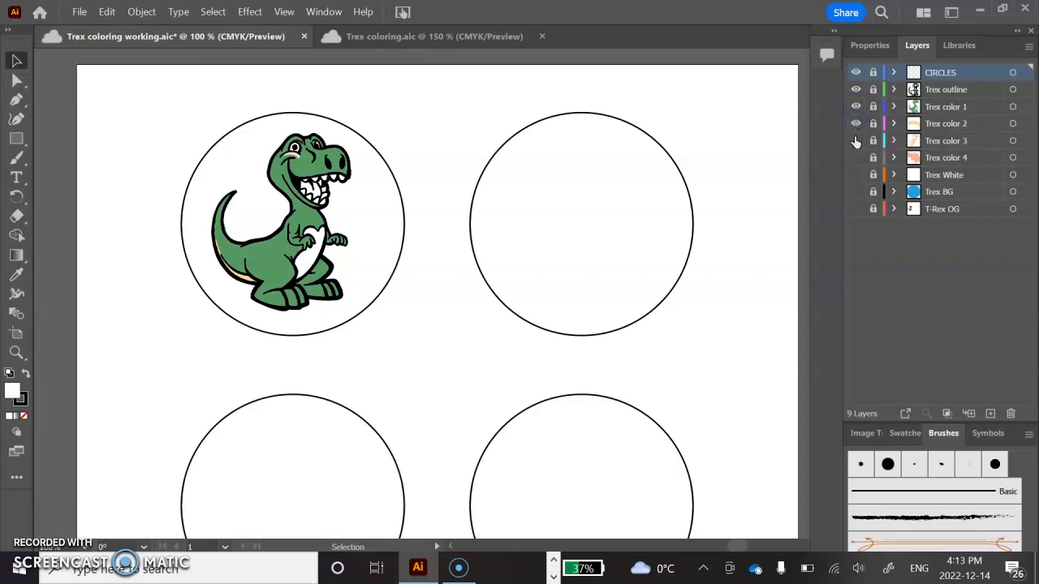
pyautogui.click(855, 142)
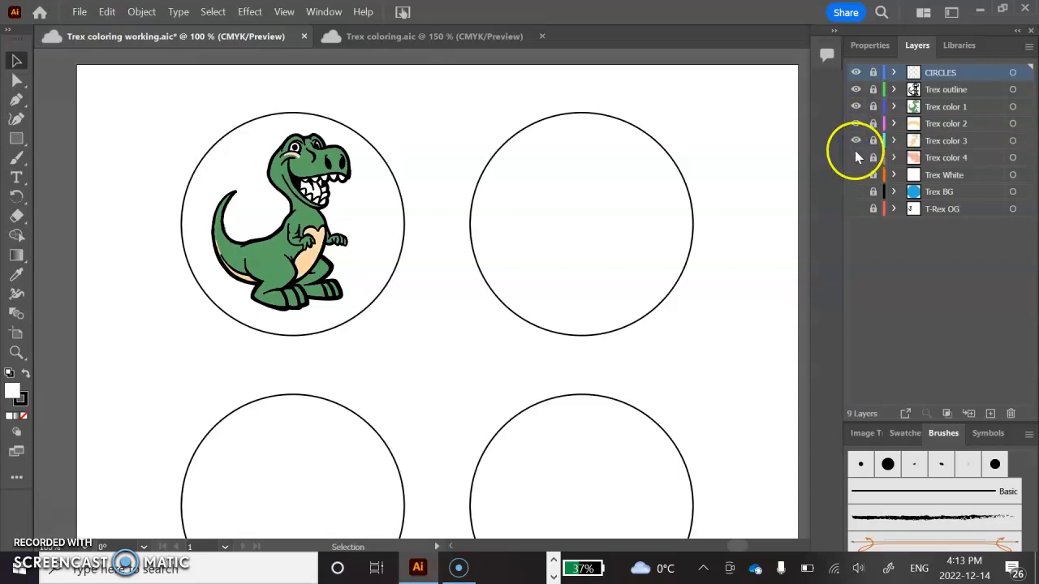
pyautogui.click(855, 159)
pyautogui.click(855, 176)
pyautogui.click(855, 193)
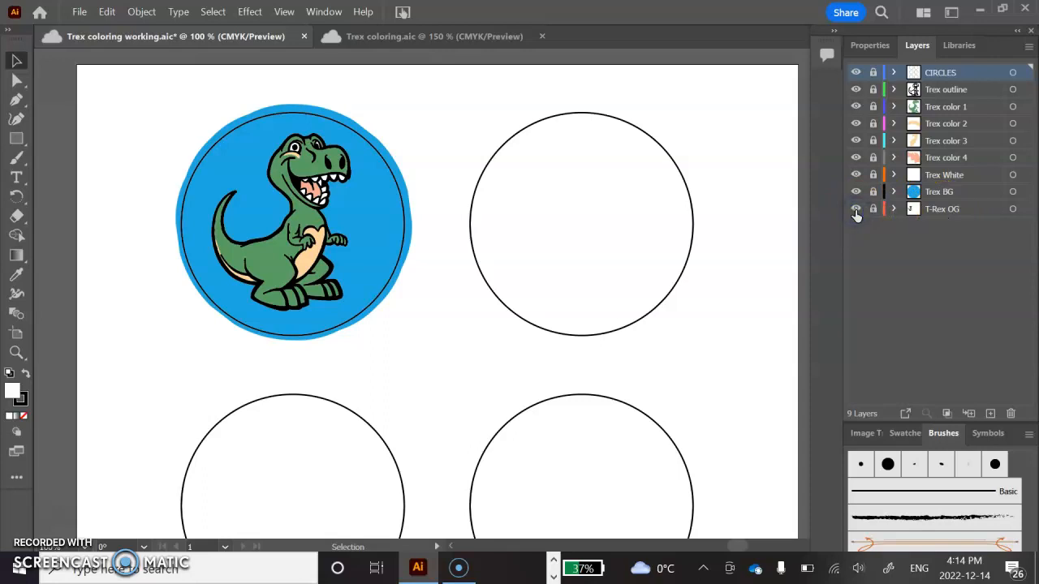
# - Hide the Trex BG, color and outline layers again, leaving the original T-rex image and the circles on display
pyautogui.click(857, 192)
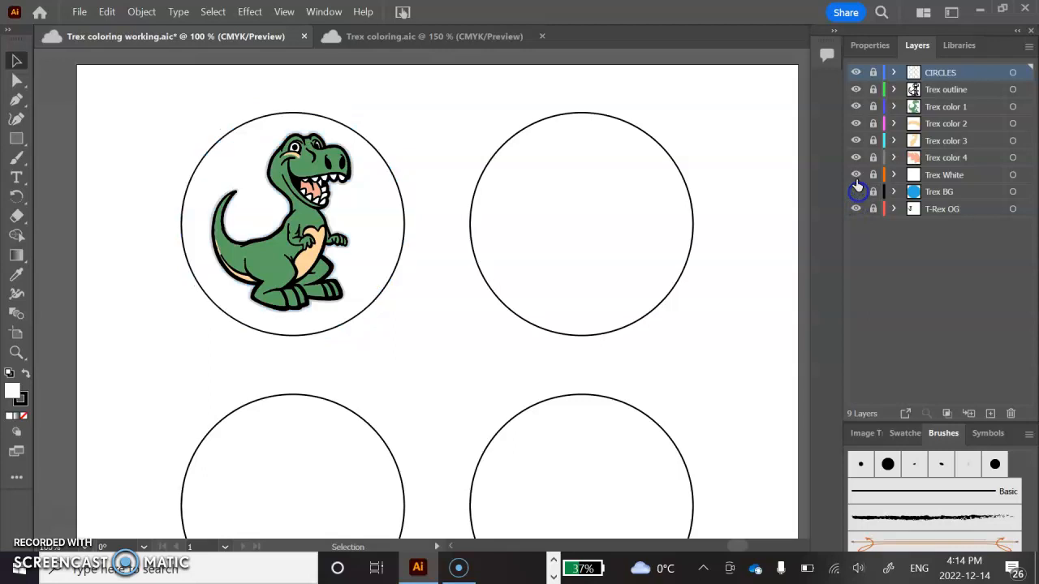
pyautogui.click(856, 106)
pyautogui.click(855, 90)
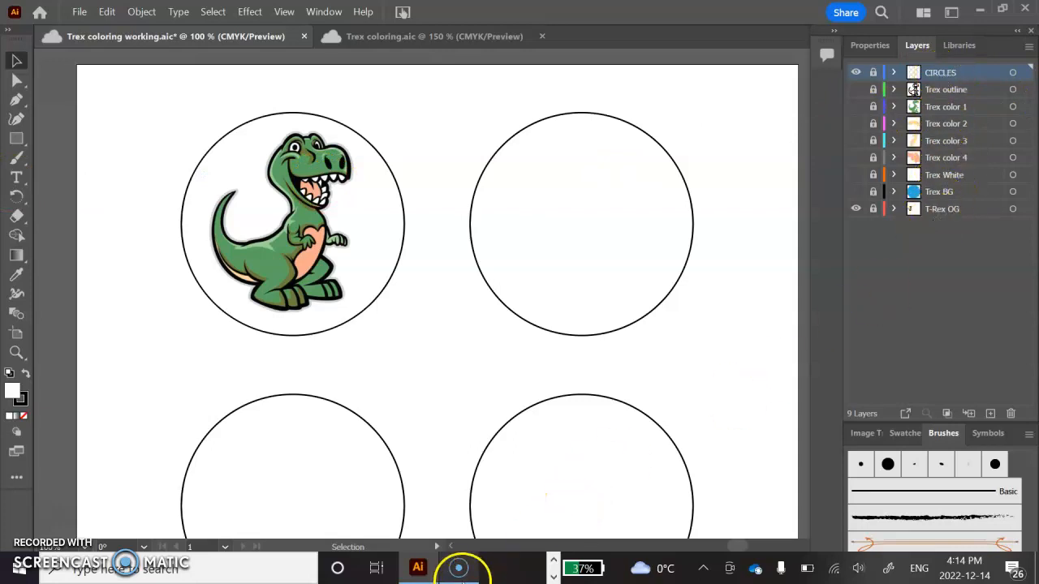
# - Switch to Chrome, search Google Images for "cartoon t rex" and browse the pictures for one with simple flat colors
pyautogui.click(553, 560)
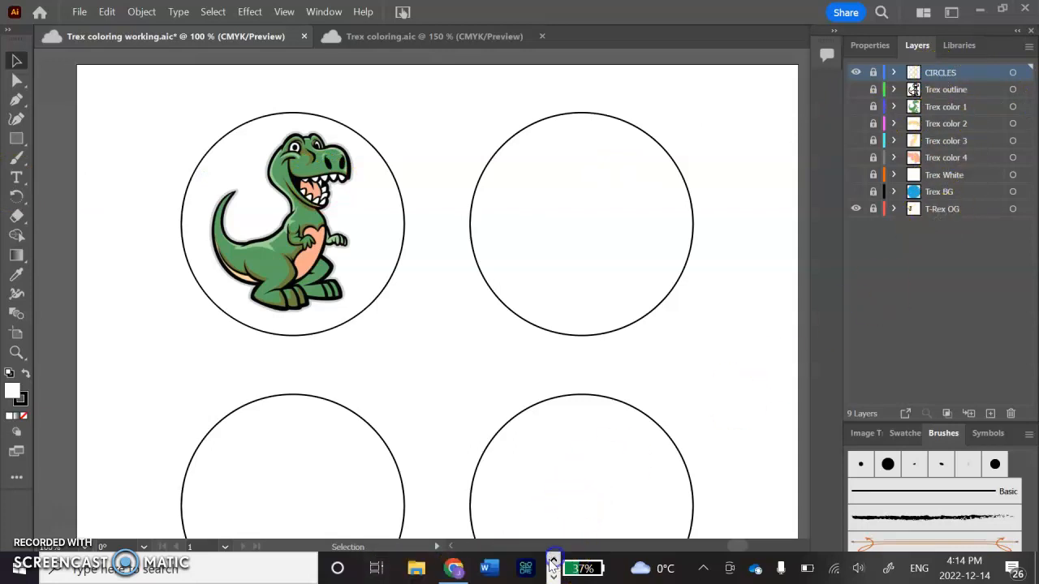
pyautogui.click(454, 566)
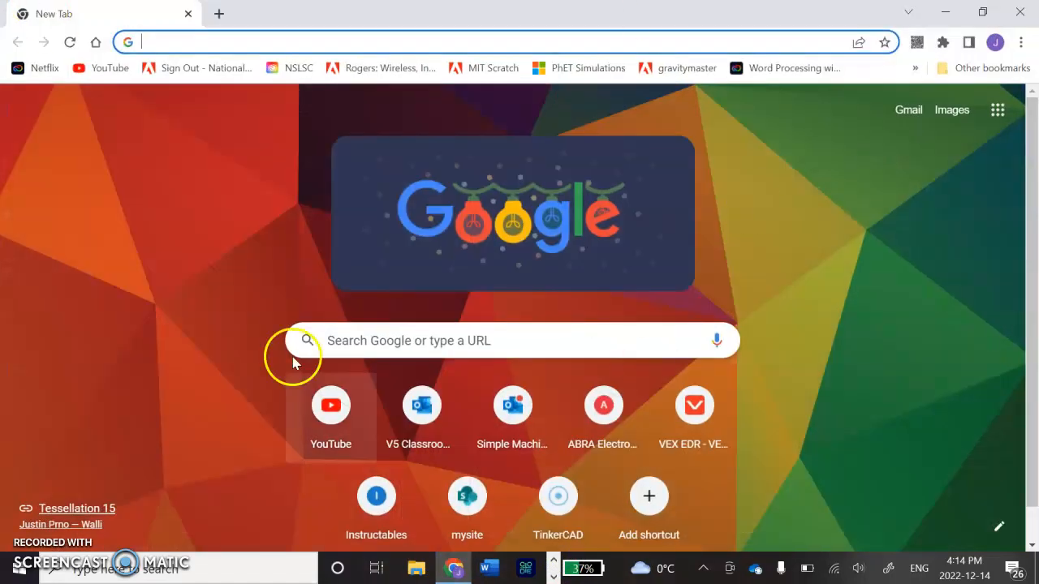
pyautogui.click(410, 347)
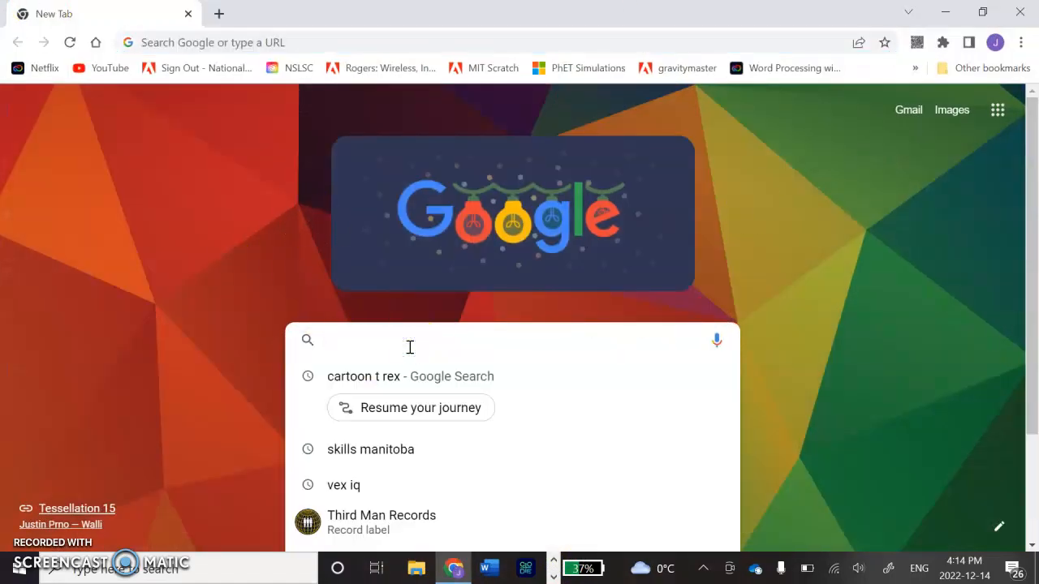
pyautogui.click(387, 383)
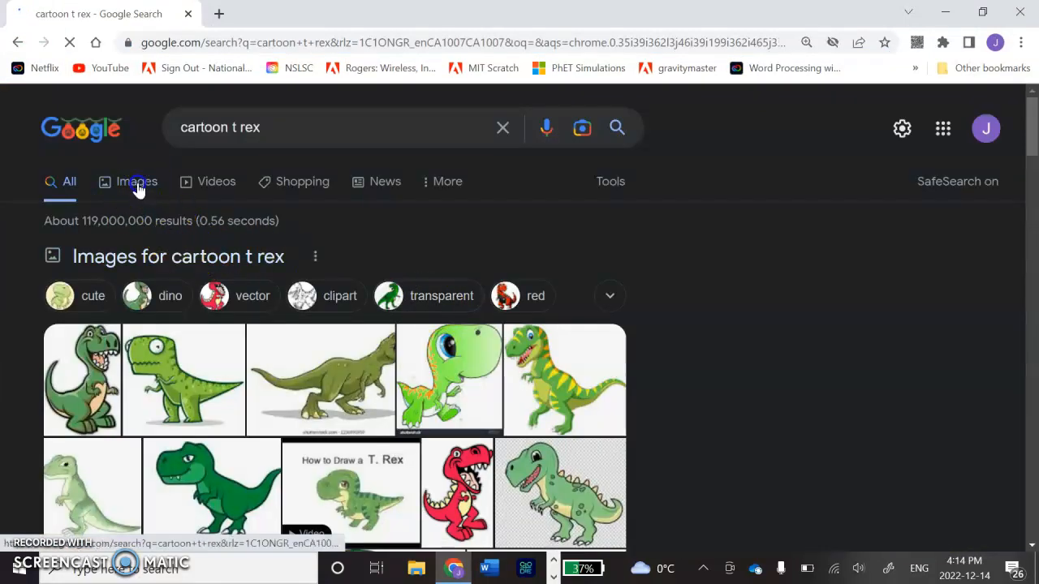
pyautogui.click(138, 185)
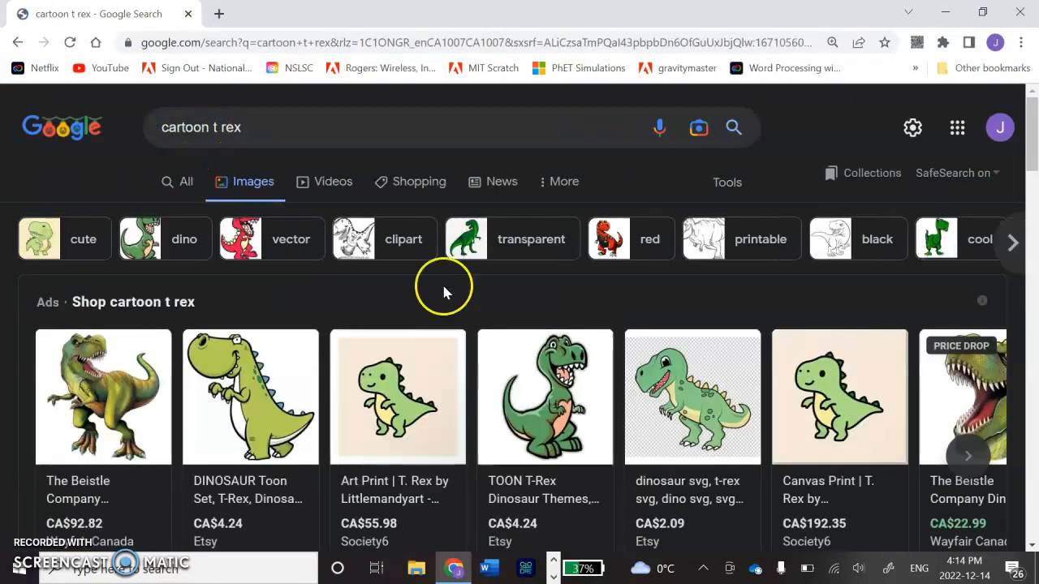
pyautogui.moveTo(369, 356)
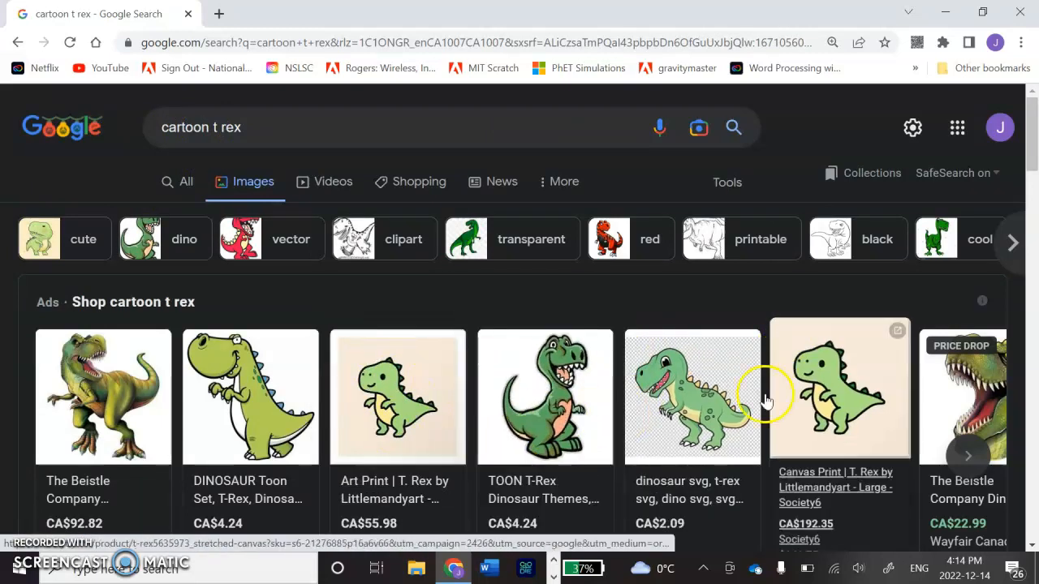
pyautogui.moveTo(565, 386)
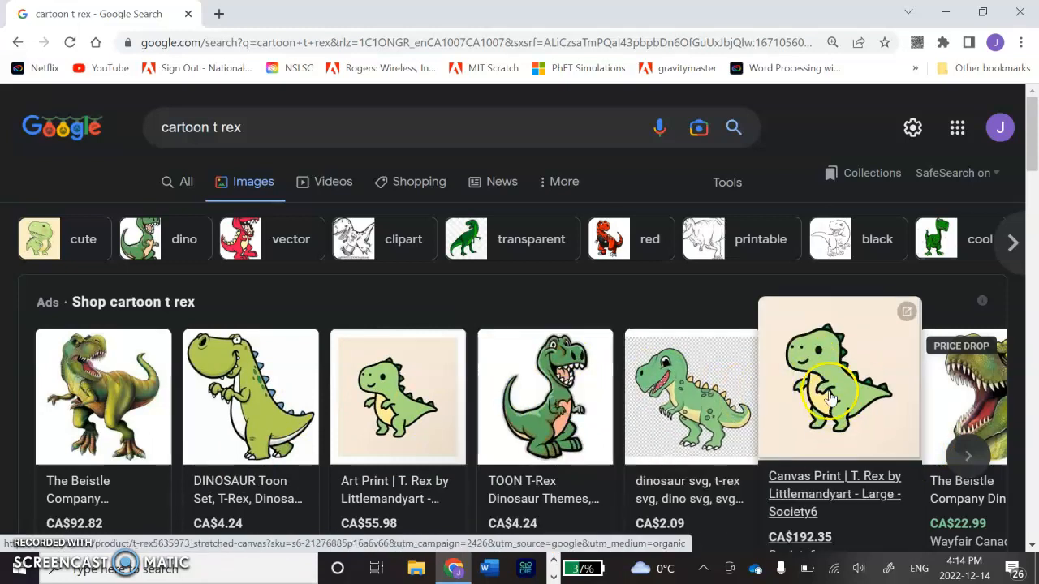
pyautogui.scroll(-4, 487, 365)
pyautogui.scroll(-3, 649, 309)
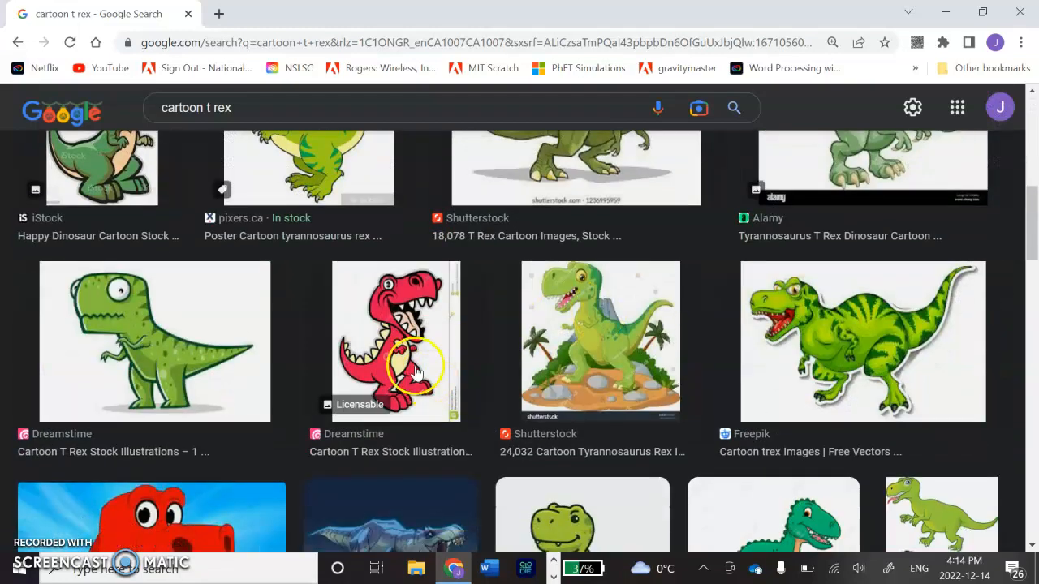
pyautogui.scroll(7, 323, 197)
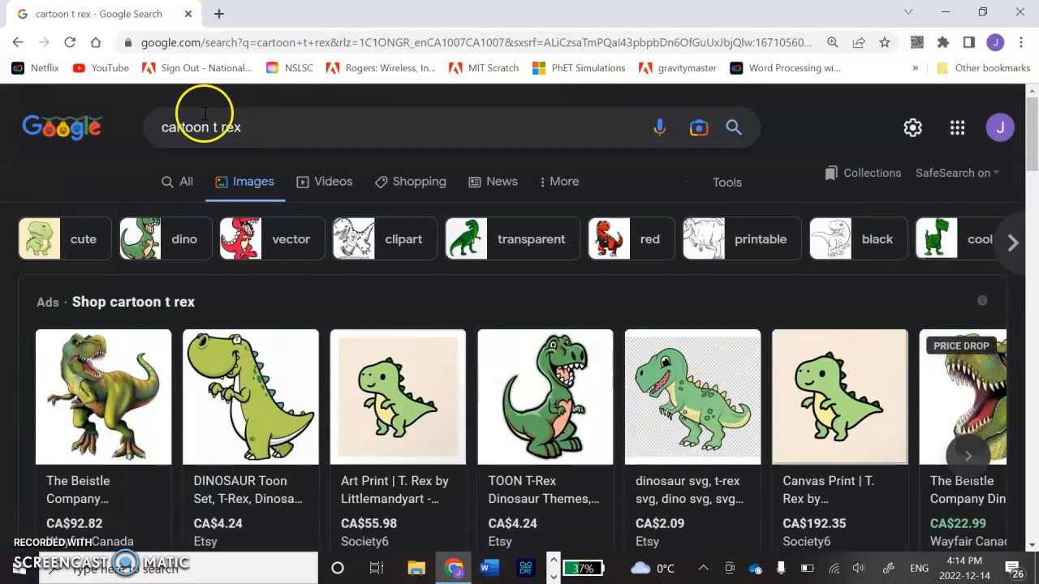
# - Search Google Images for "cartoon whale" and browse the pictures for alternative coloring subjects
pyautogui.click(274, 130)
pyautogui.press('BackSpace')
pyautogui.press('BackSpace')
pyautogui.press('BackSpace')
pyautogui.press('BackSpace')
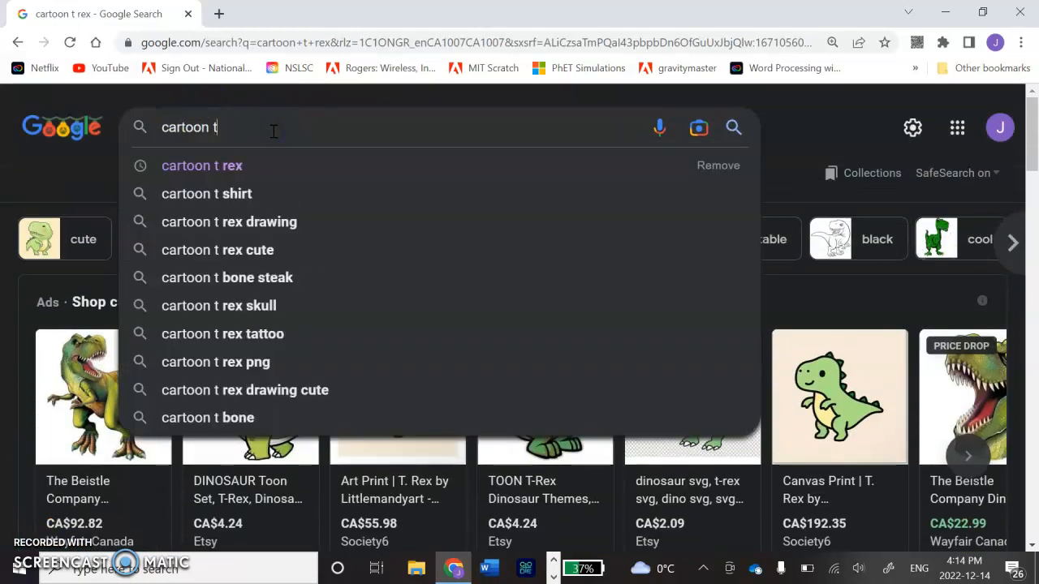
pyautogui.write('whale')
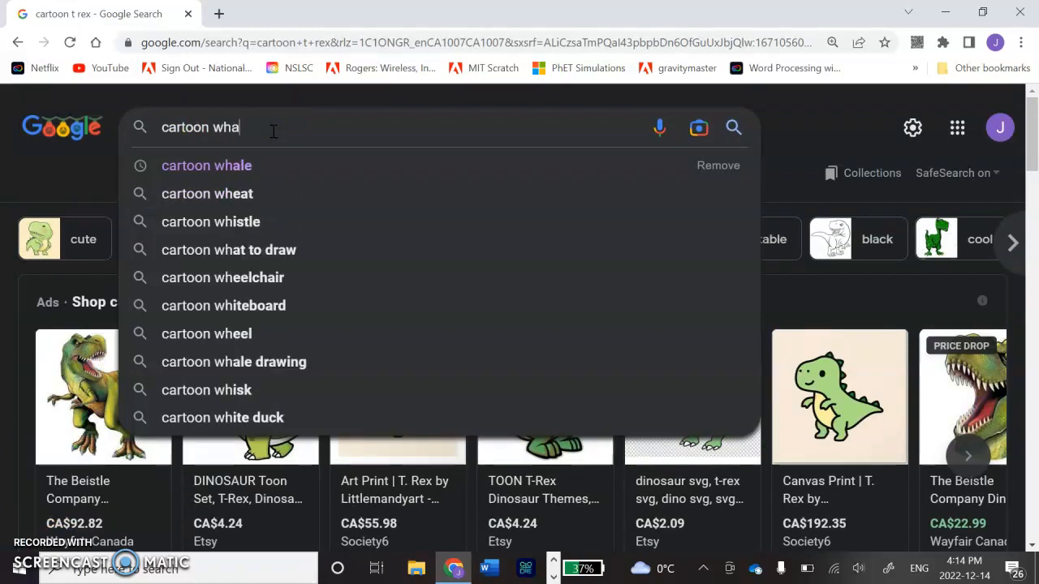
pyautogui.press('Return')
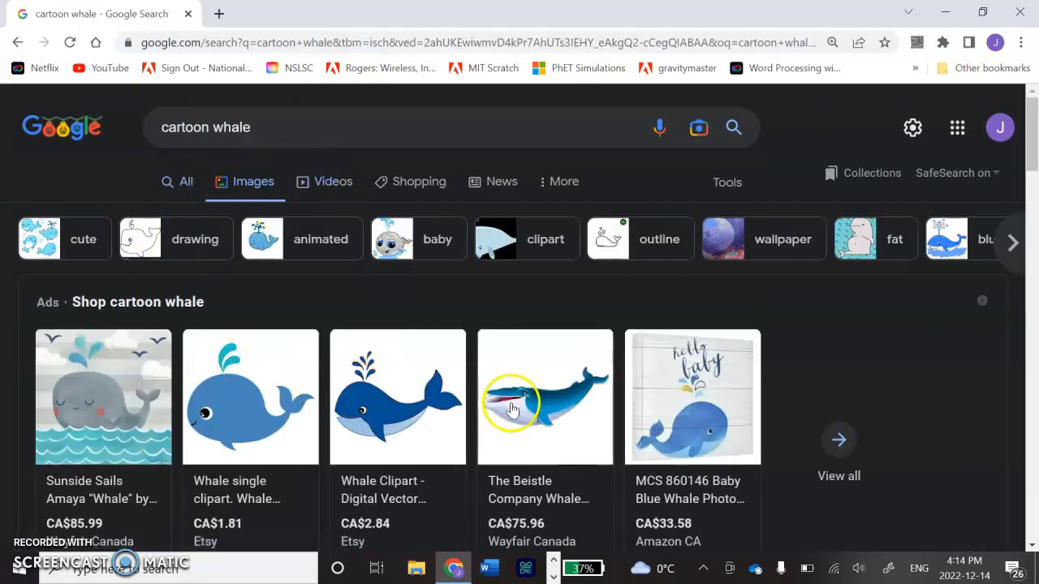
pyautogui.scroll(-5, 441, 366)
pyautogui.scroll(-6, 664, 350)
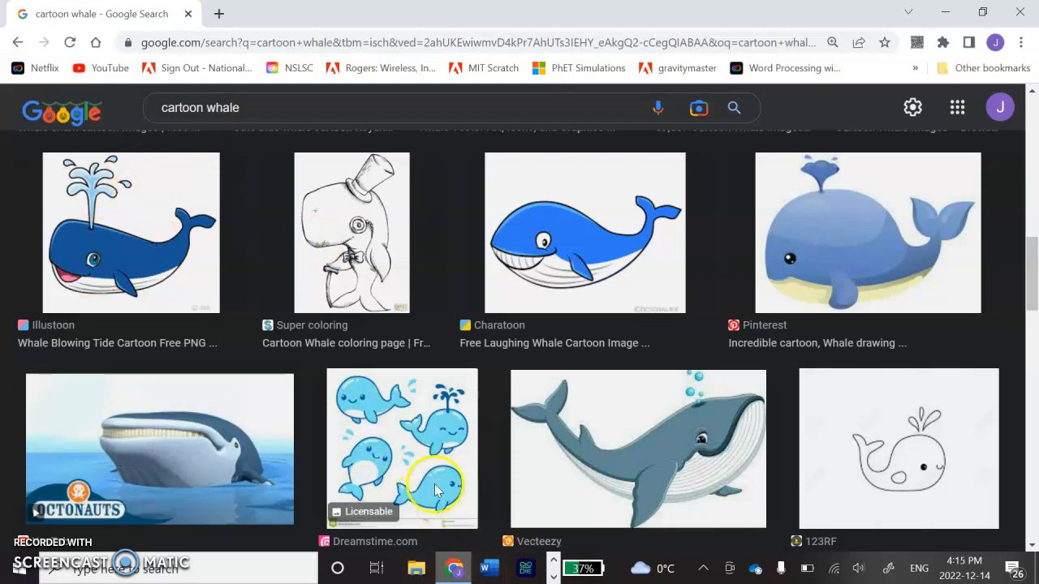
# - Switch back to the Trex coloring working document in Illustrator
pyautogui.click(554, 577)
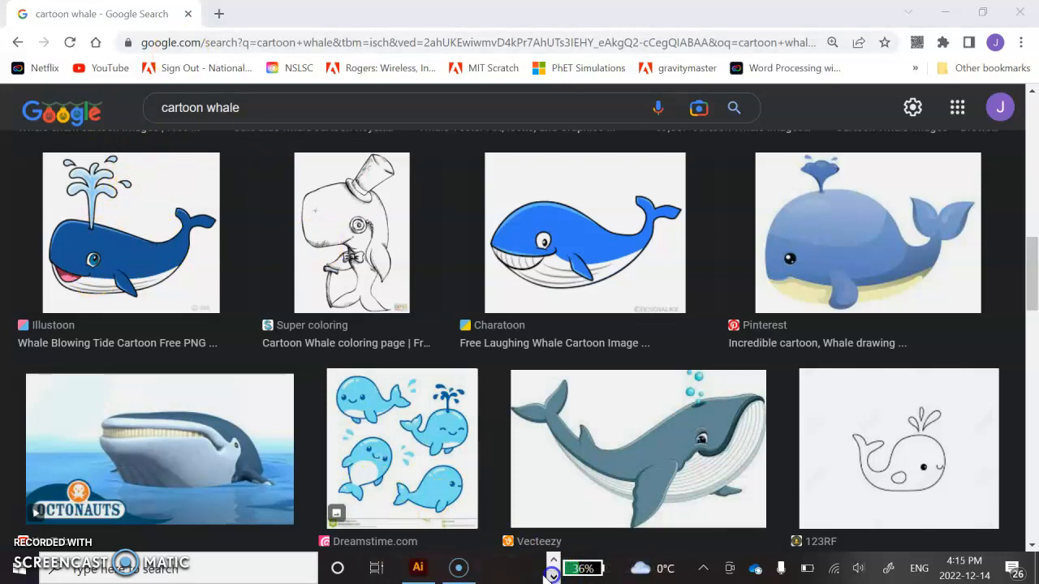
pyautogui.click(419, 569)
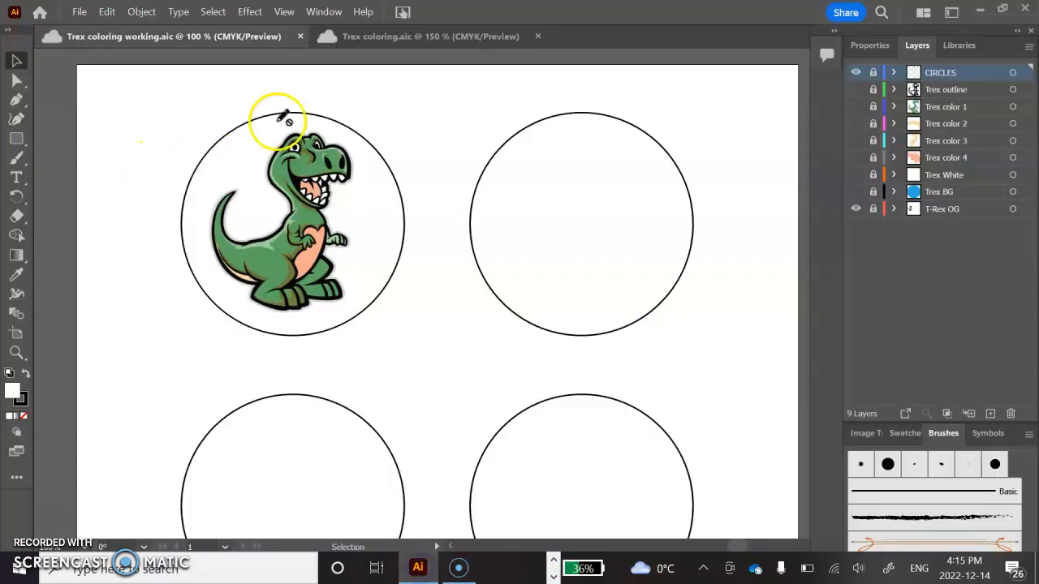
pyautogui.click(419, 568)
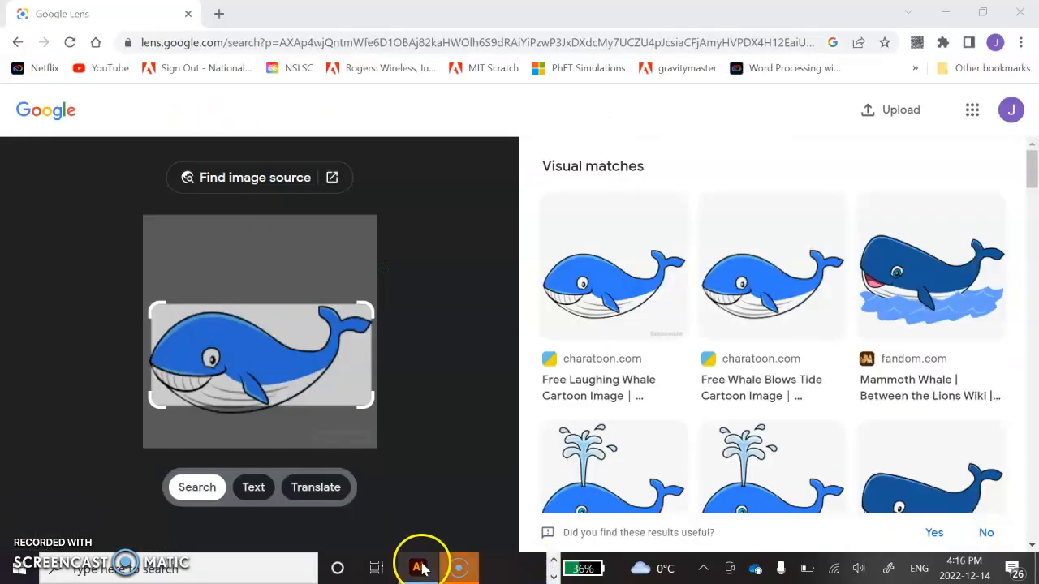
pyautogui.click(417, 565)
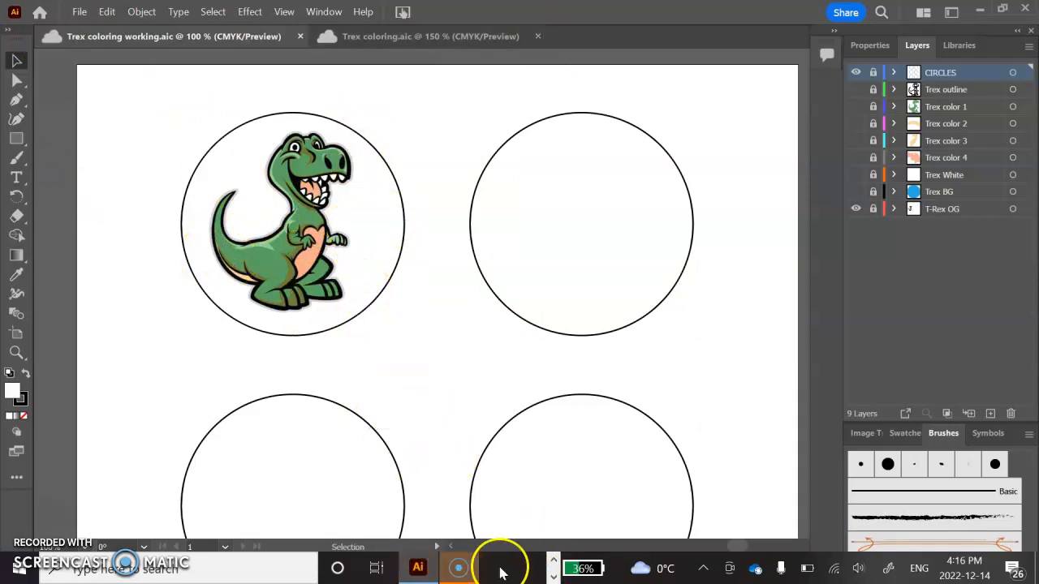
# - Return to Chrome and search Google Images for "cartoon t rex" from the Google home page
pyautogui.click(554, 560)
pyautogui.click(454, 569)
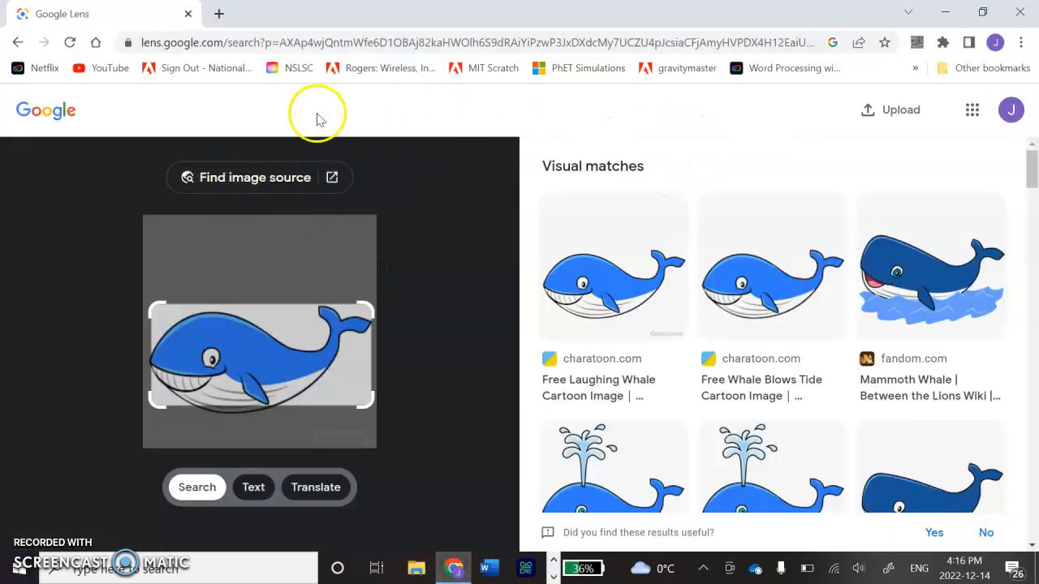
pyautogui.click(31, 112)
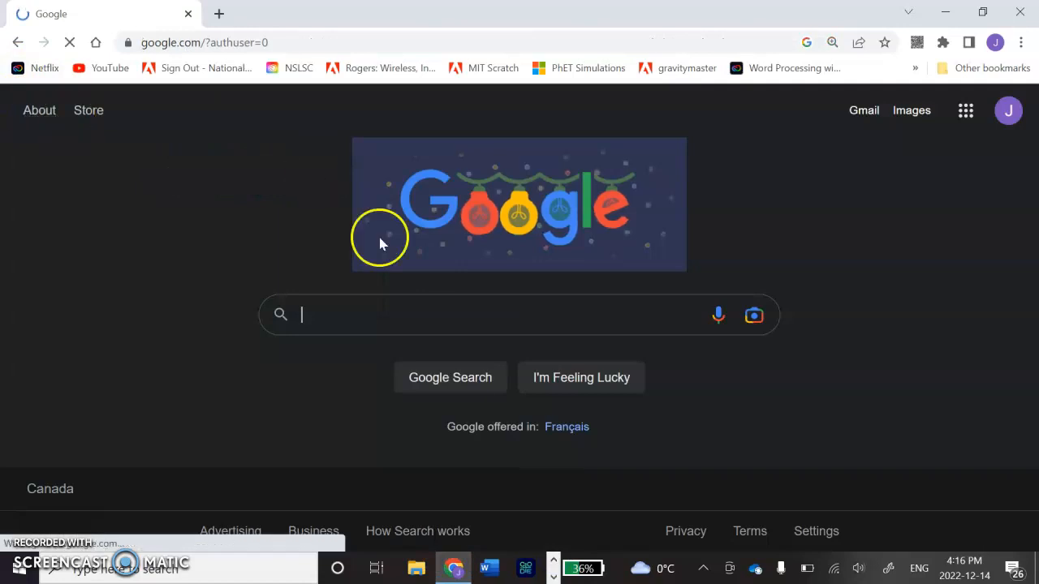
pyautogui.click(376, 315)
pyautogui.click(371, 351)
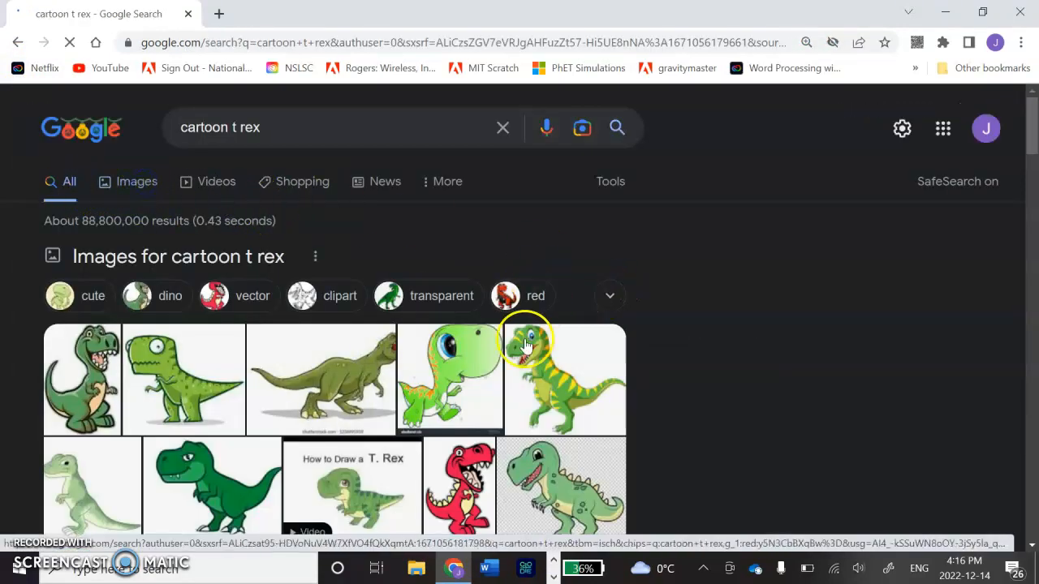
pyautogui.click(134, 182)
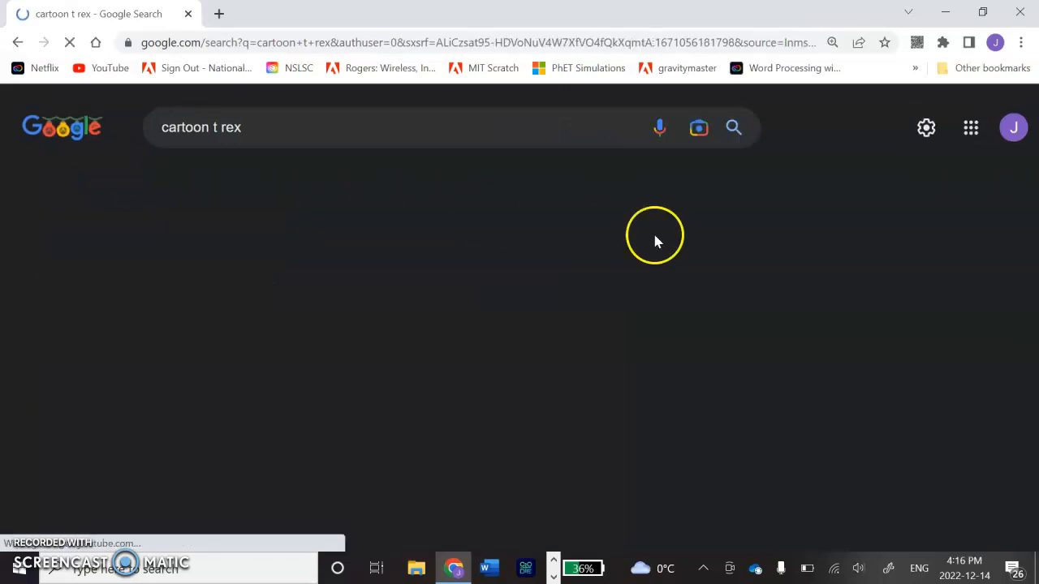
# - Open the Etsy listing of the TOON T-Rex from the image results and copy its dinosaur picture
pyautogui.scroll(-2, 535, 325)
pyautogui.click(548, 227)
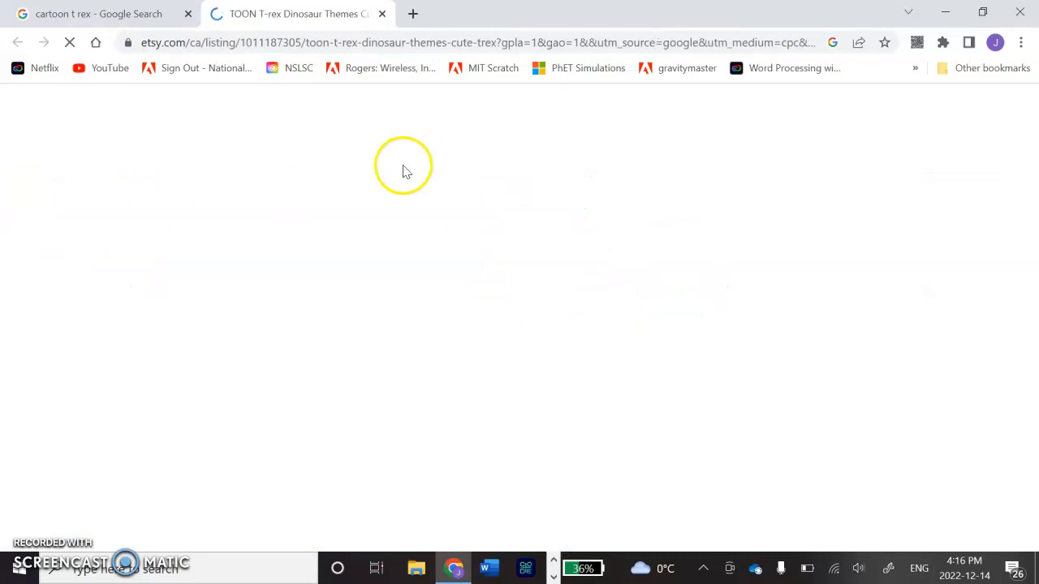
pyautogui.scroll(-1, 541, 280)
pyautogui.scroll(-5, 541, 280)
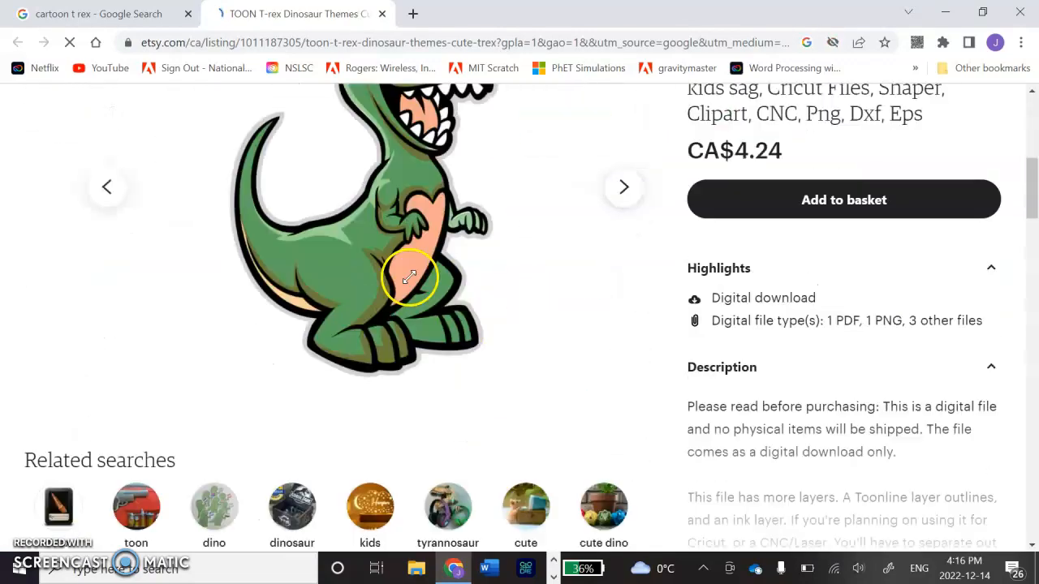
pyautogui.rightClick(364, 195)
pyautogui.click(417, 242)
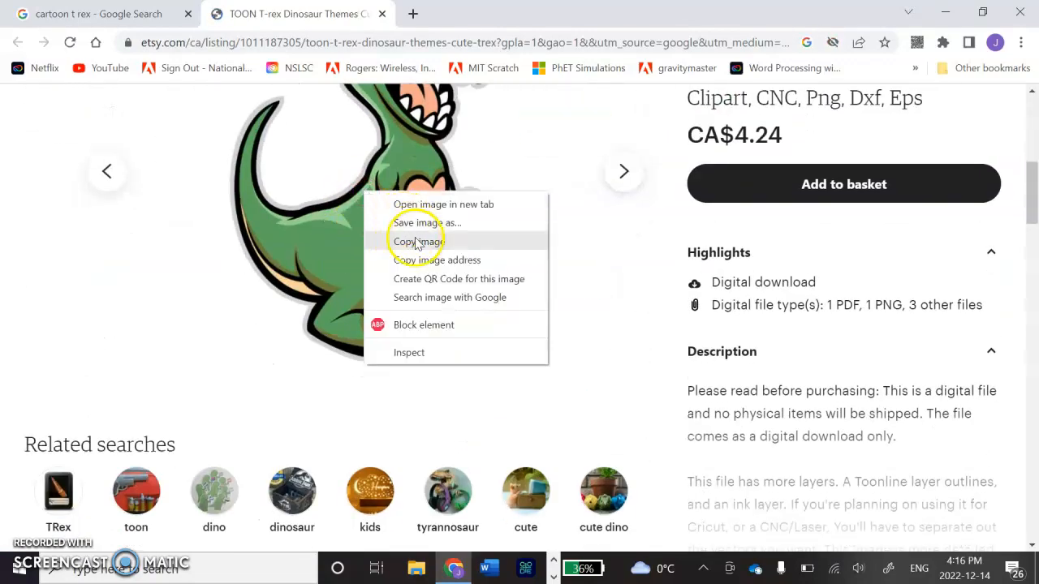
# - Switch to Illustrator and paste the copied dinosaur picture into the CIRCLES layer, allowing the locked layer to be unlocked
pyautogui.click(553, 577)
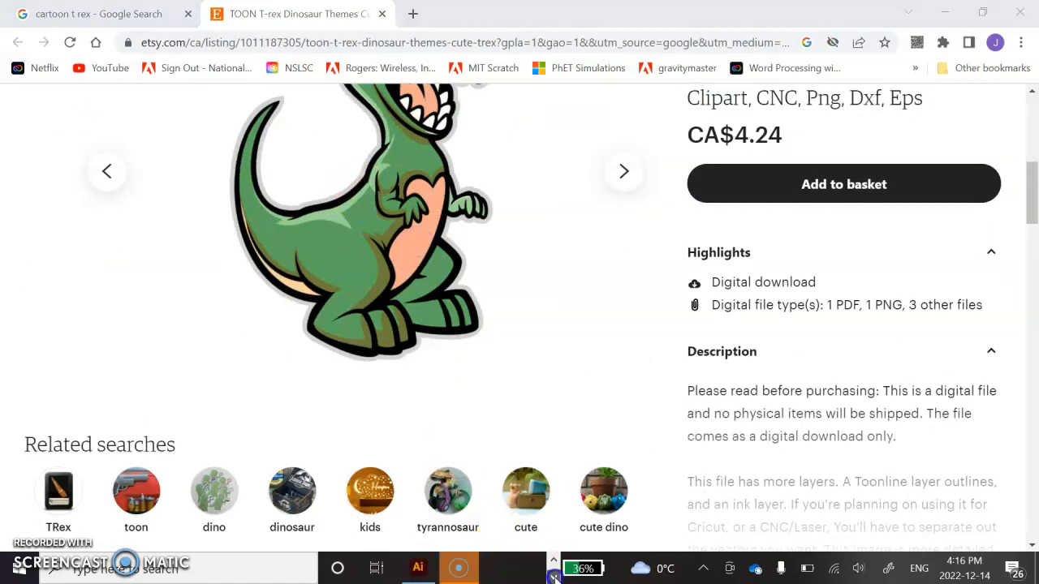
pyautogui.click(418, 568)
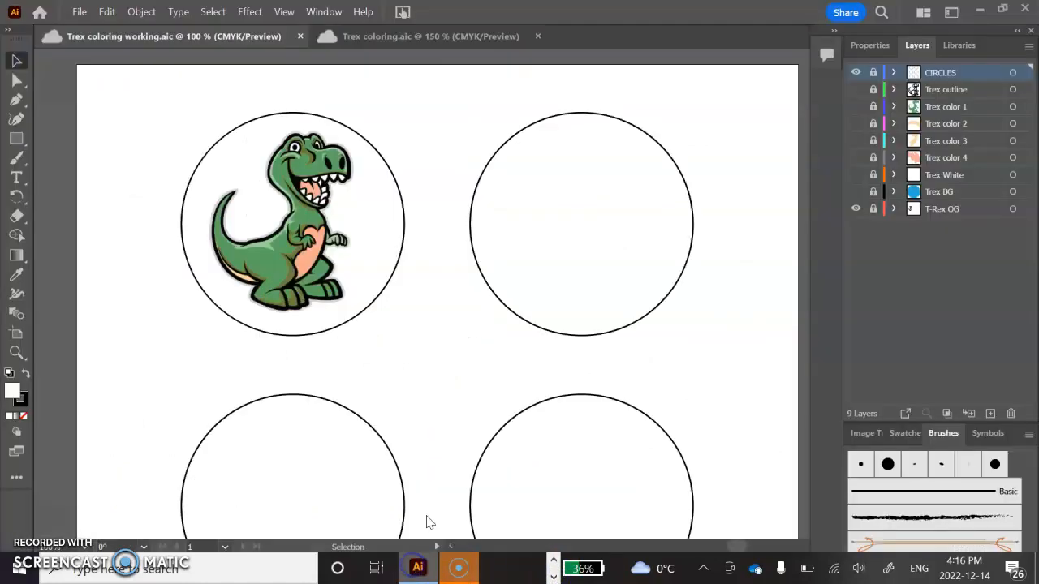
pyautogui.rightClick(558, 228)
pyautogui.click(590, 266)
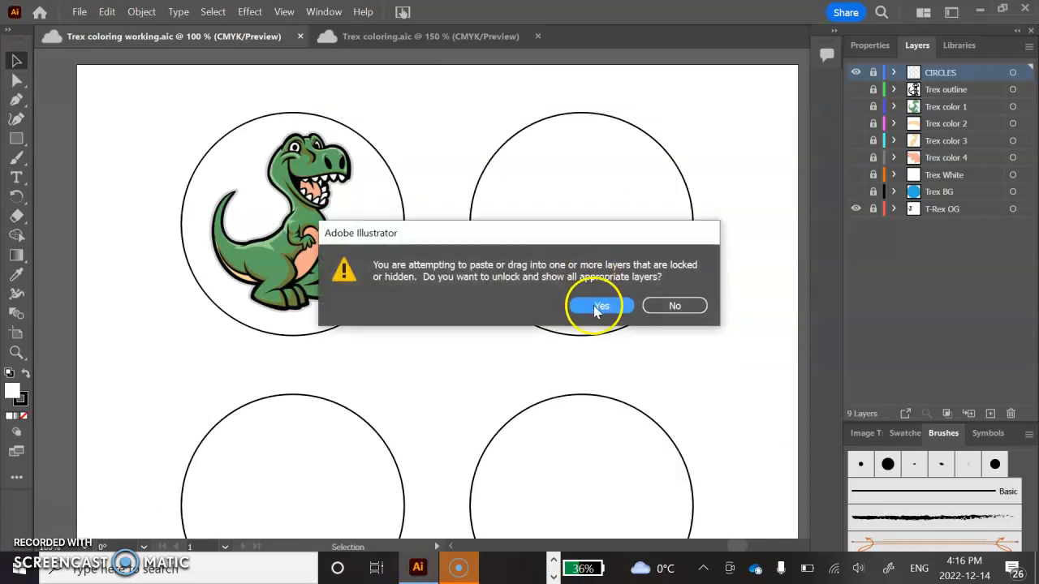
pyautogui.click(601, 306)
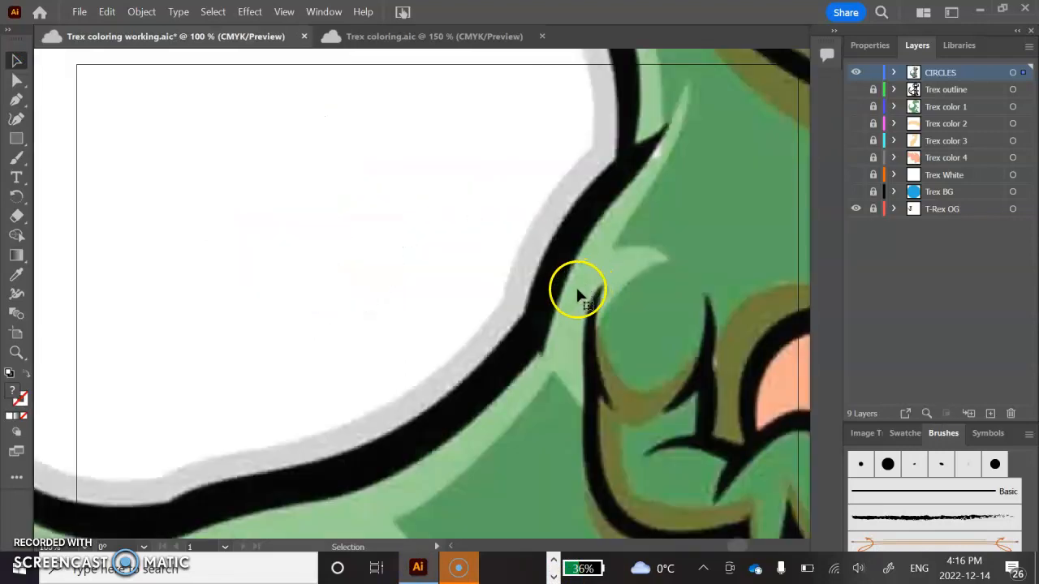
# - Scale down the pasted dinosaur picture in stages and position it inside the second circle of the first row
pyautogui.scroll(-8, 549, 301)
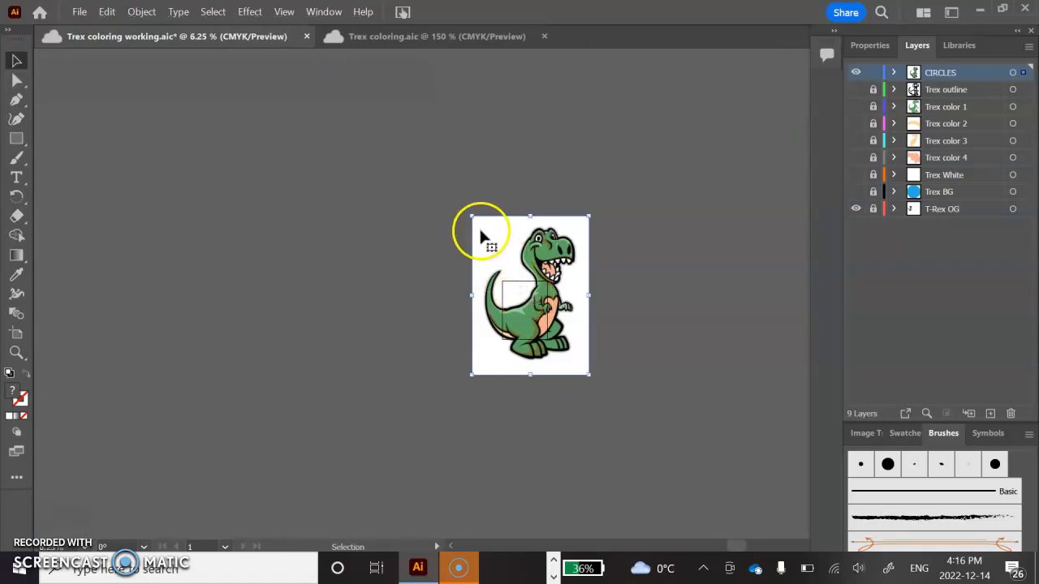
pyautogui.moveTo(471, 217); pyautogui.dragTo(519, 352)
pyautogui.moveTo(580, 364); pyautogui.dragTo(535, 295)
pyautogui.scroll(9, 567, 302)
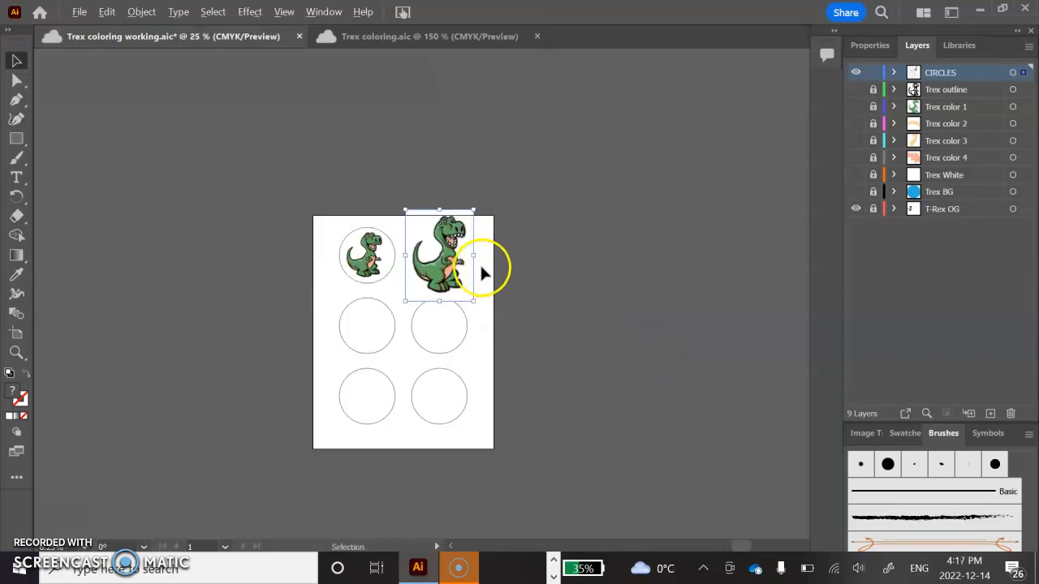
pyautogui.scroll(-4, 357, 203)
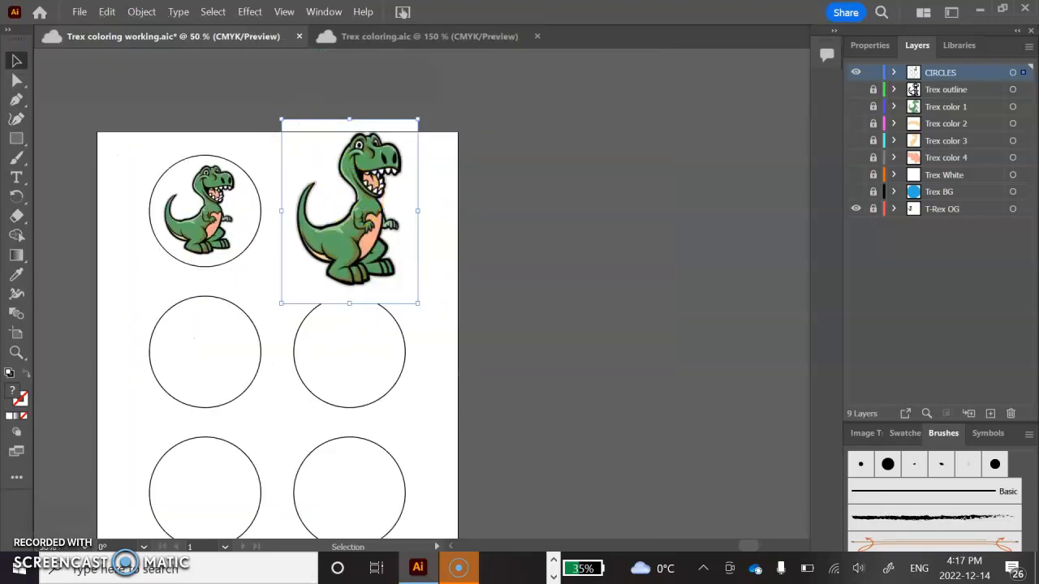
pyautogui.moveTo(281, 118); pyautogui.dragTo(323, 175)
pyautogui.moveTo(376, 244); pyautogui.dragTo(352, 219)
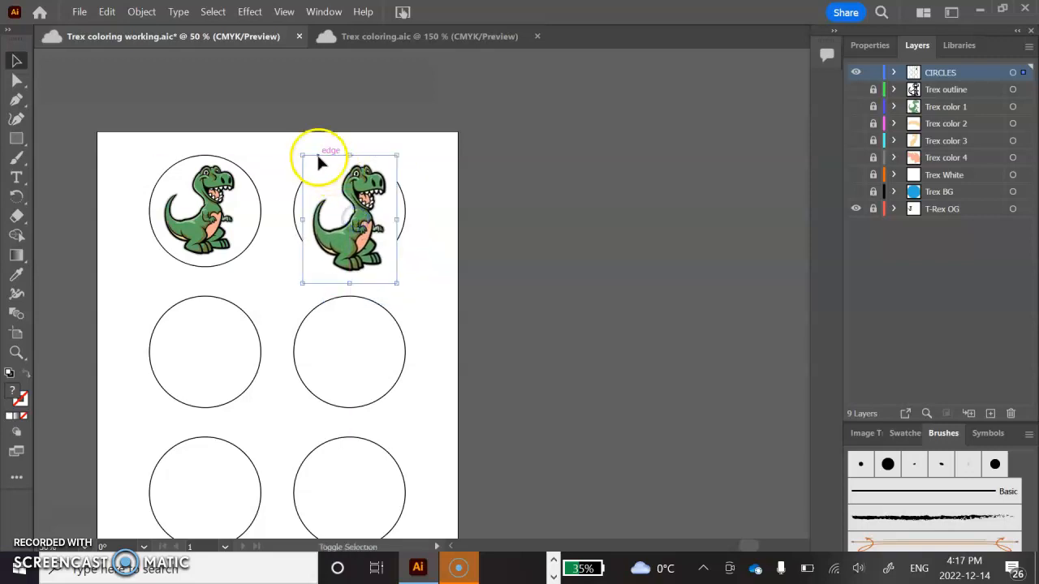
pyautogui.moveTo(307, 155); pyautogui.dragTo(320, 178)
pyautogui.moveTo(352, 229)
pyautogui.mouseDown()
pyautogui.moveTo(338, 225)
pyautogui.moveTo(342, 213)
pyautogui.mouseUp()
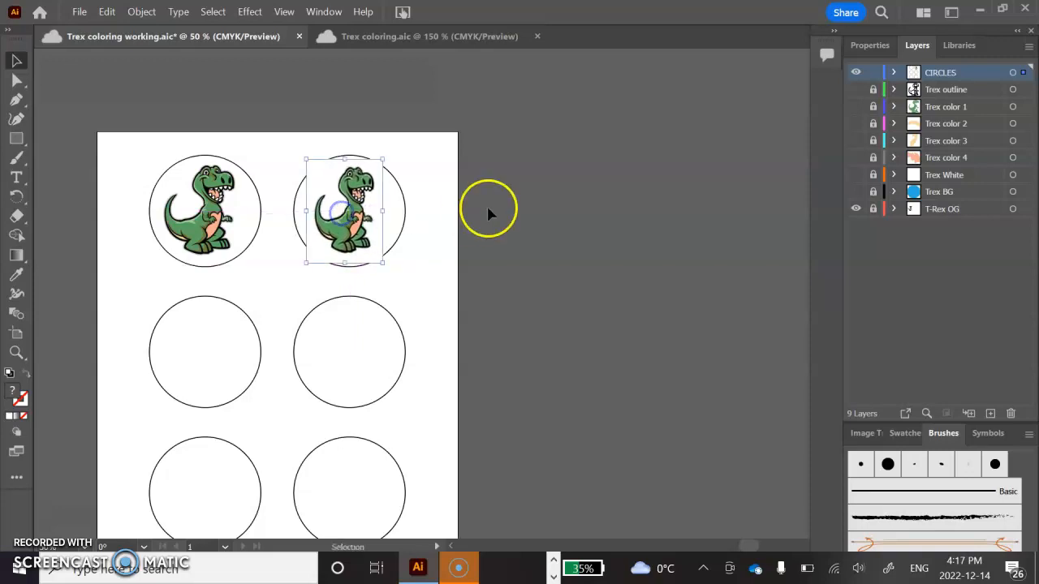
# - Select the pasted dinosaur picture in the second circle, move it toward the first circle, and remove it
pyautogui.click(444, 188)
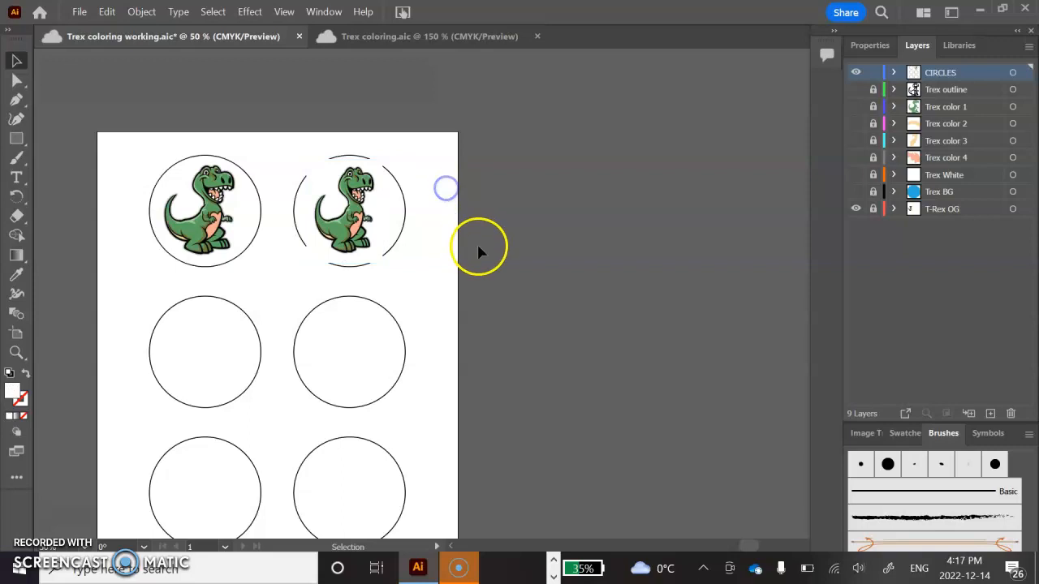
pyautogui.click(325, 233)
pyautogui.moveTo(345, 223); pyautogui.dragTo(242, 223)
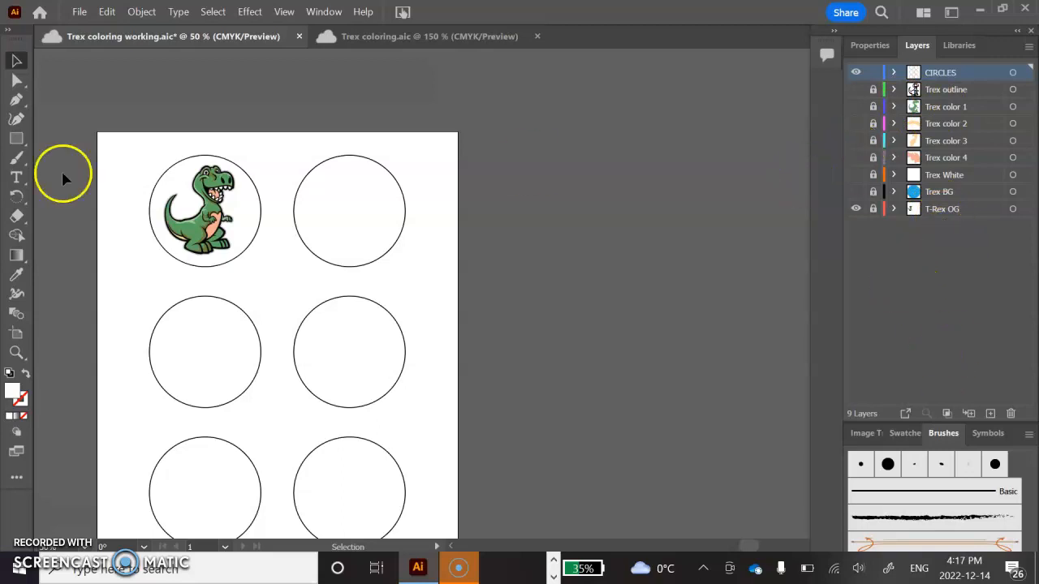
# - Create a new layer above CIRCLES, give it a name starting with "Trex outline", and make it active
pyautogui.click(990, 413)
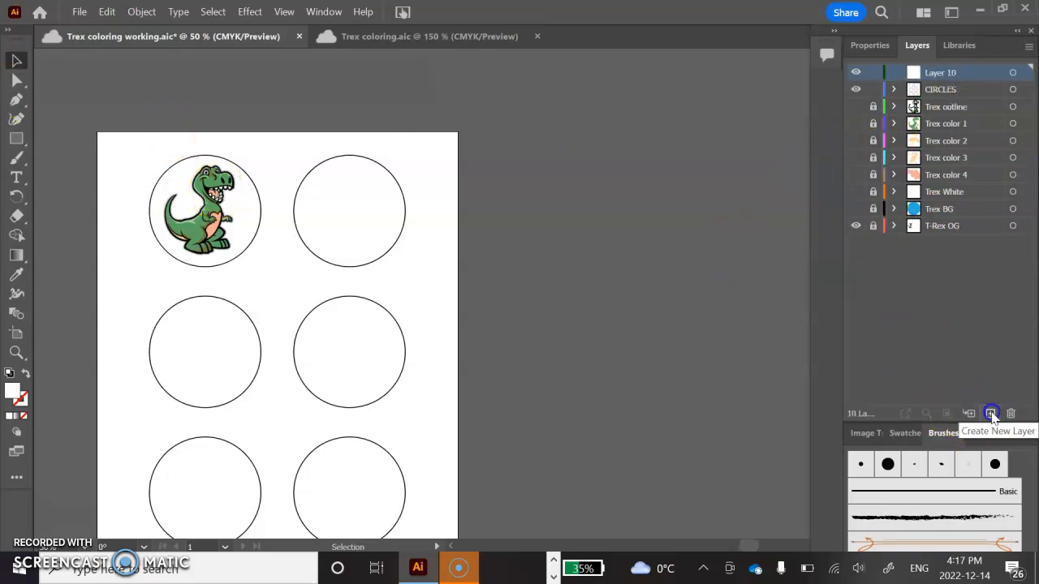
pyautogui.doubleClick(938, 72)
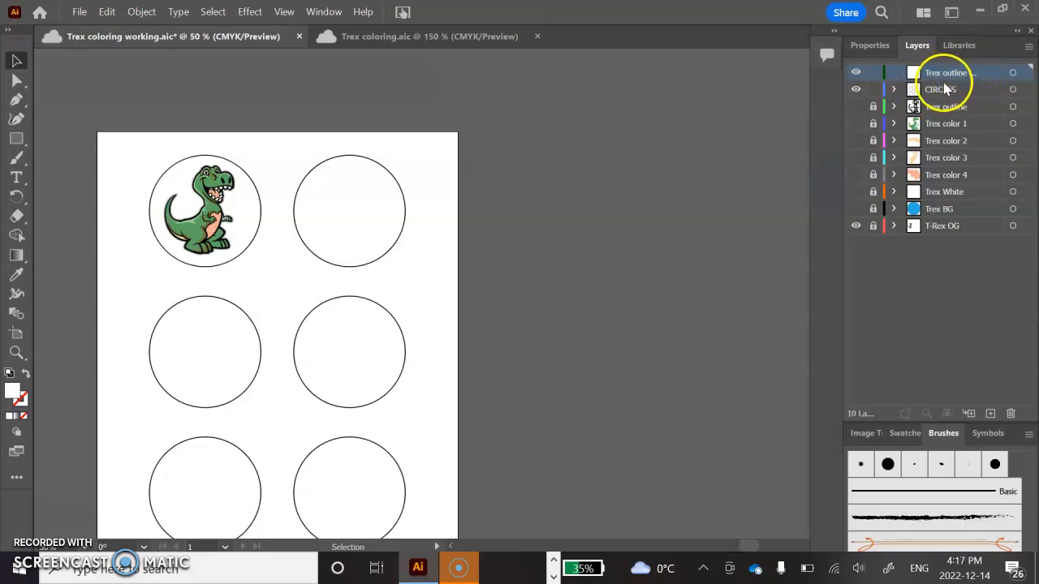
pyautogui.click(958, 73)
# - Set up the Paintbrush with no fill and a black stroke, and make the new outline layer active
pyautogui.click(17, 160)
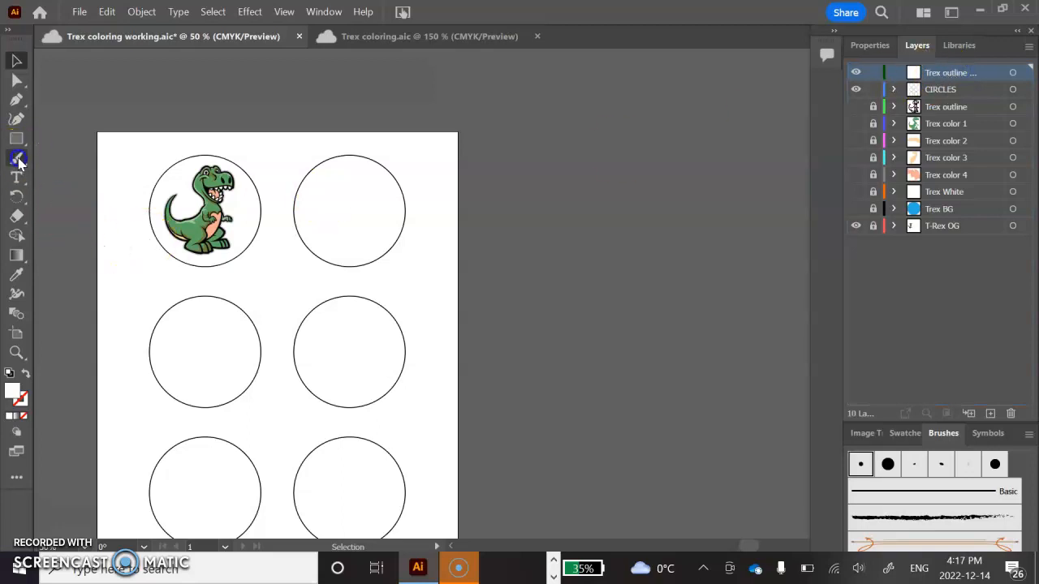
pyautogui.click(873, 44)
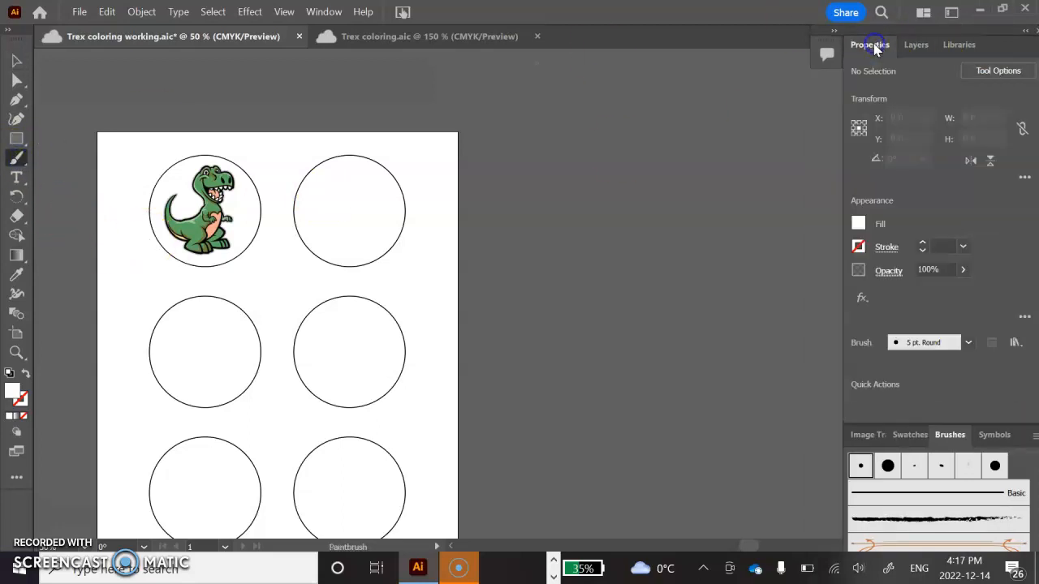
pyautogui.click(859, 224)
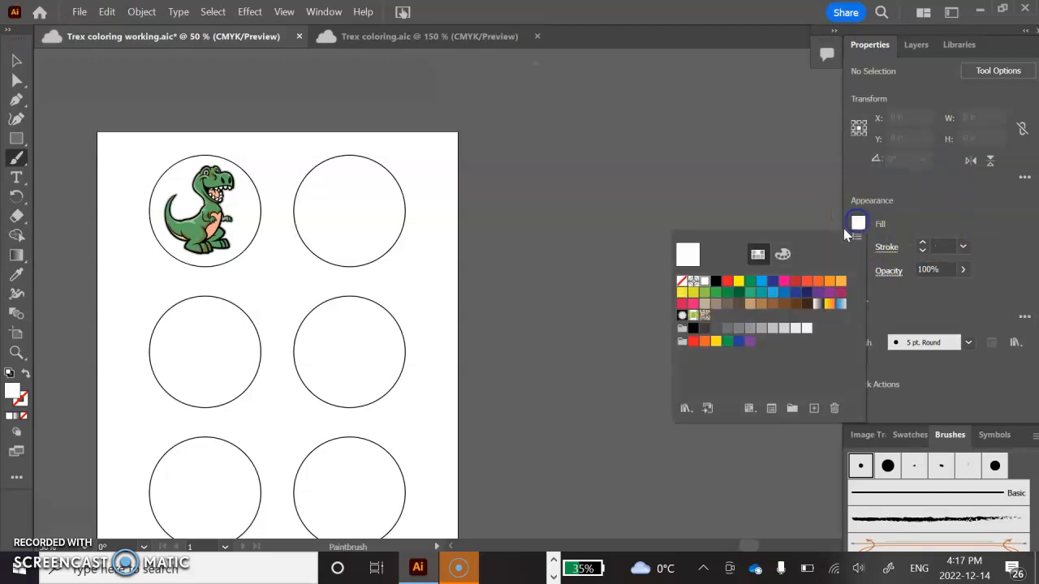
pyautogui.click(683, 281)
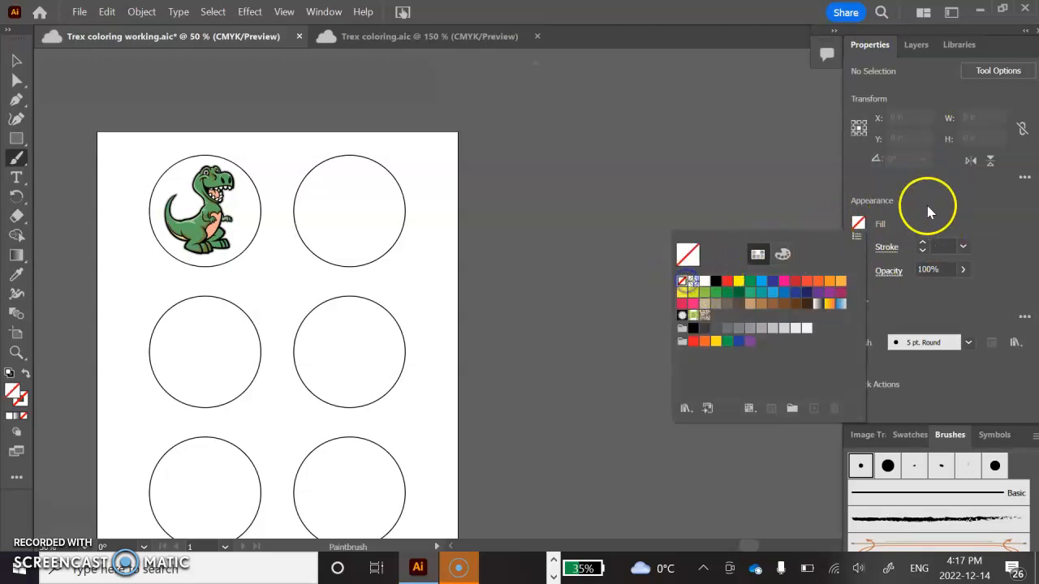
pyautogui.click(925, 206)
pyautogui.click(858, 247)
pyautogui.click(717, 305)
pyautogui.click(934, 208)
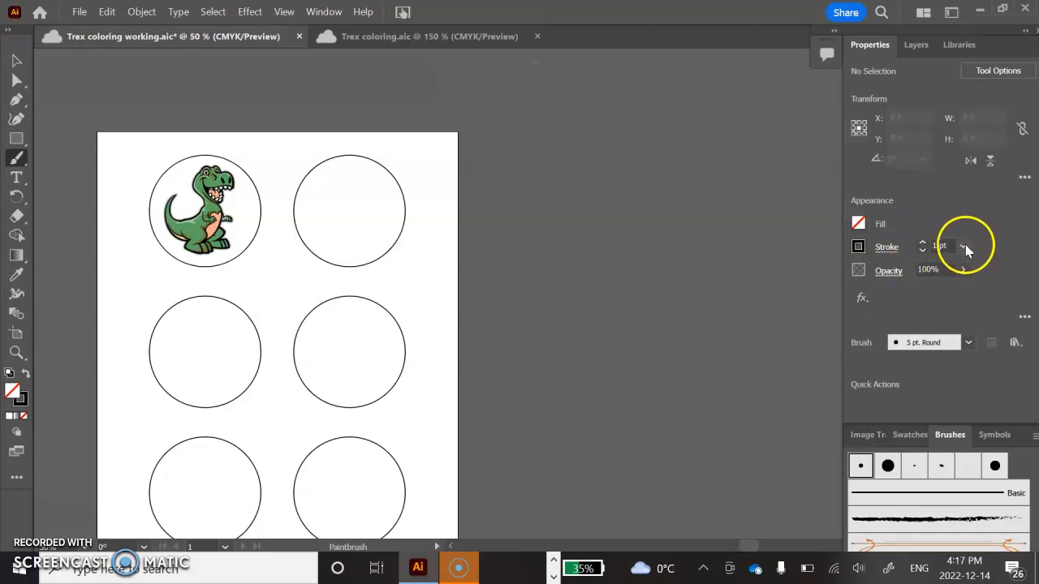
pyautogui.click(916, 46)
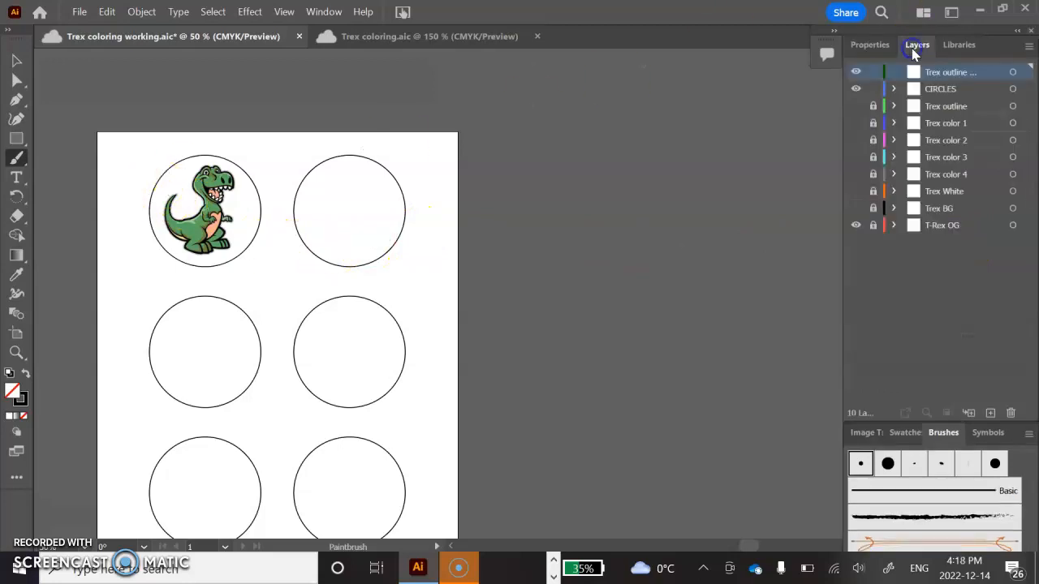
pyautogui.click(937, 106)
pyautogui.click(941, 76)
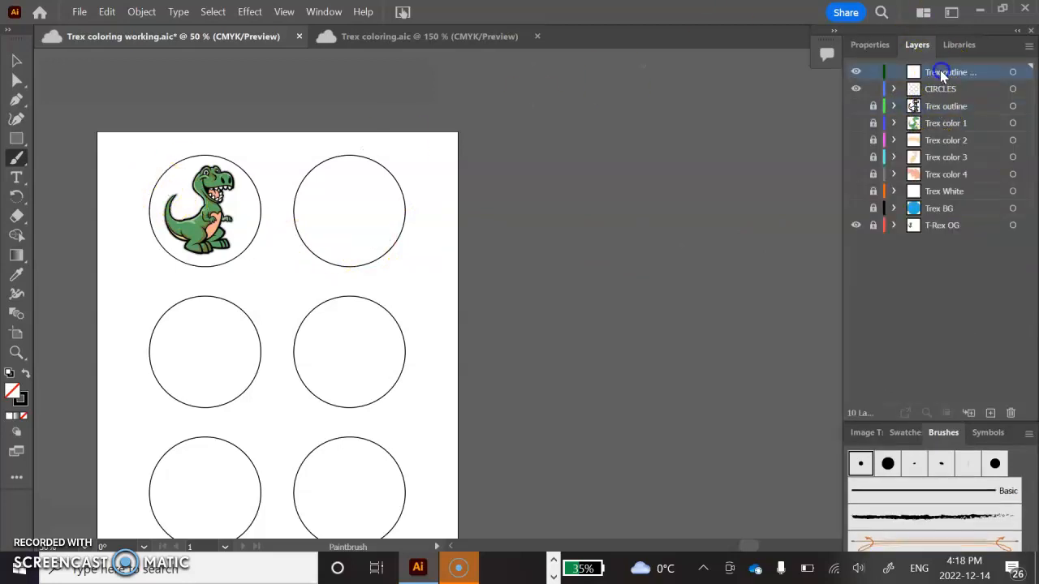
# - Unlock the T-Rex OG layer to fade its dinosaur picture to 53% opacity, and save the document
pyautogui.click(941, 225)
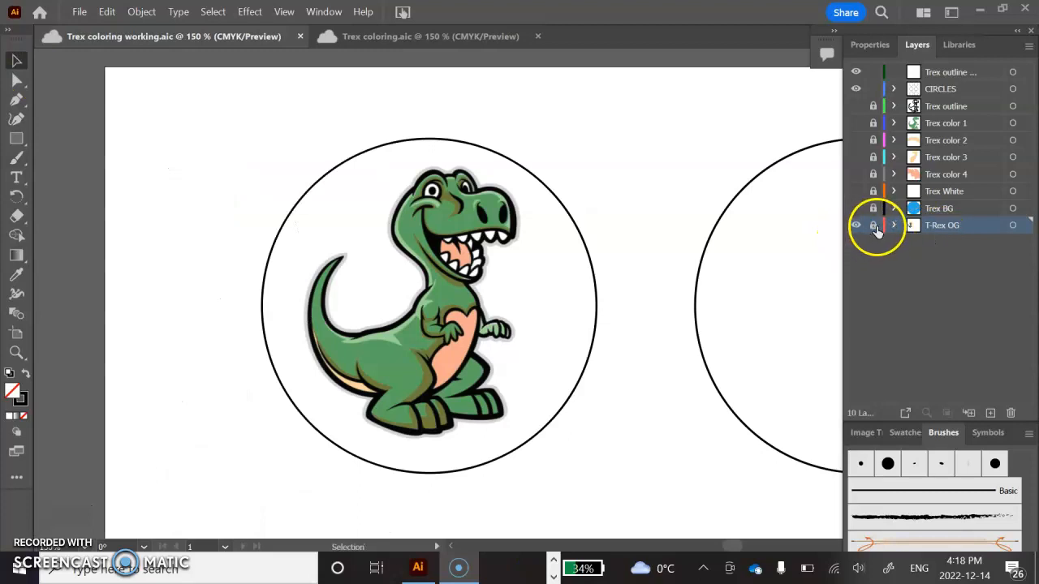
pyautogui.click(873, 226)
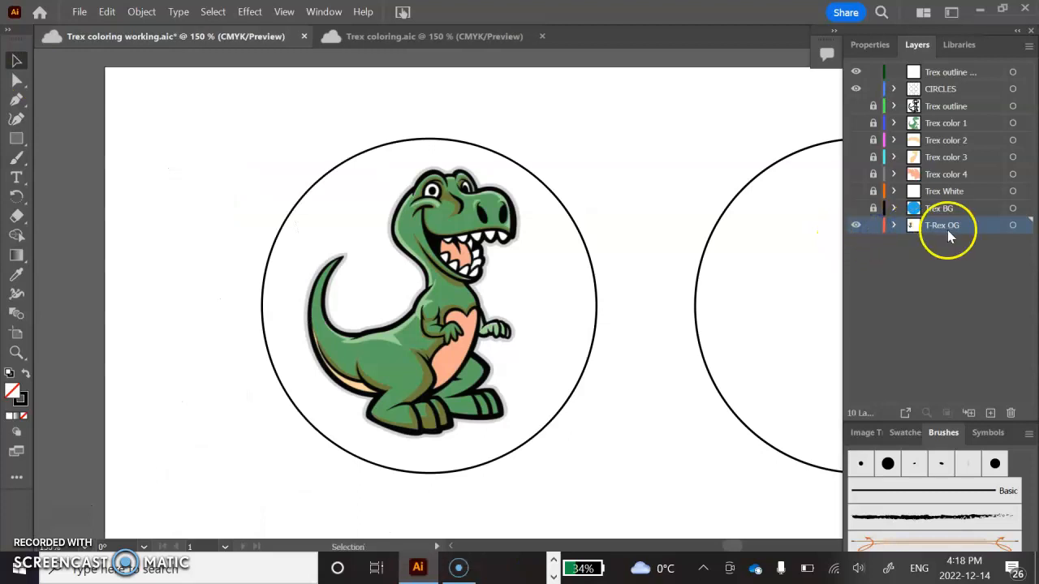
pyautogui.click(385, 284)
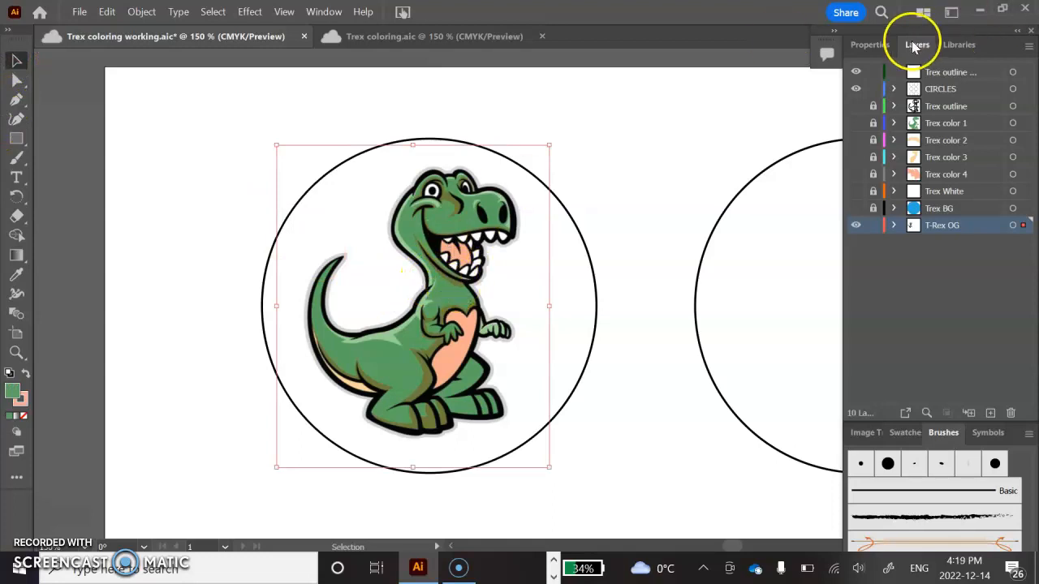
pyautogui.click(870, 44)
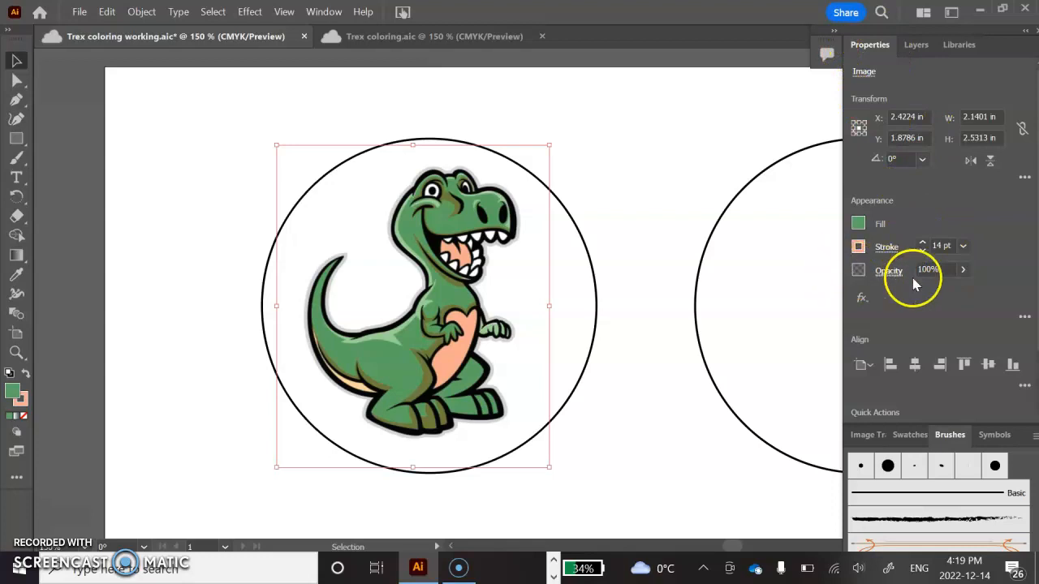
pyautogui.click(964, 270)
pyautogui.click(929, 292)
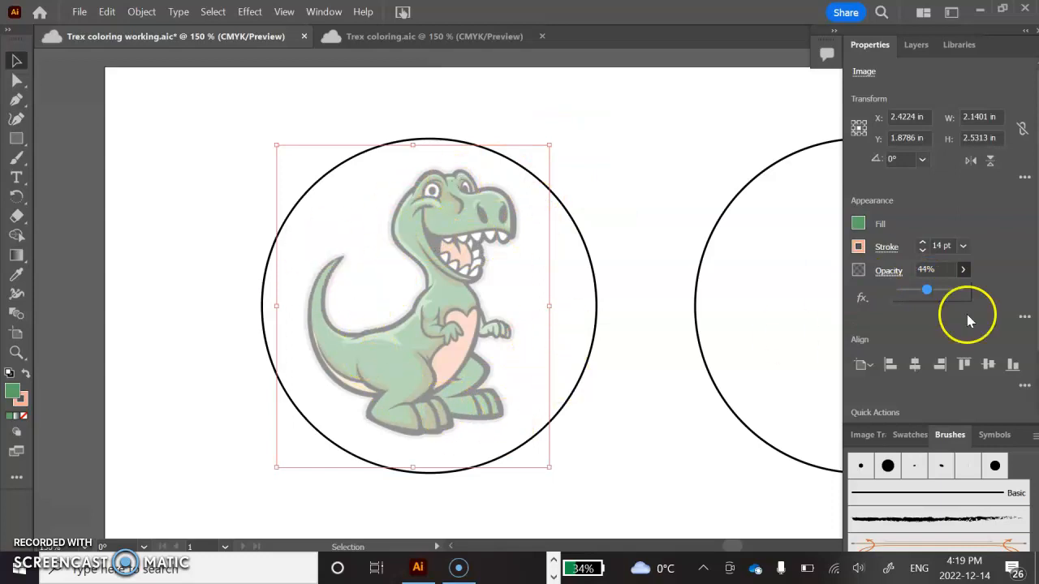
pyautogui.moveTo(932, 292); pyautogui.dragTo(934, 290)
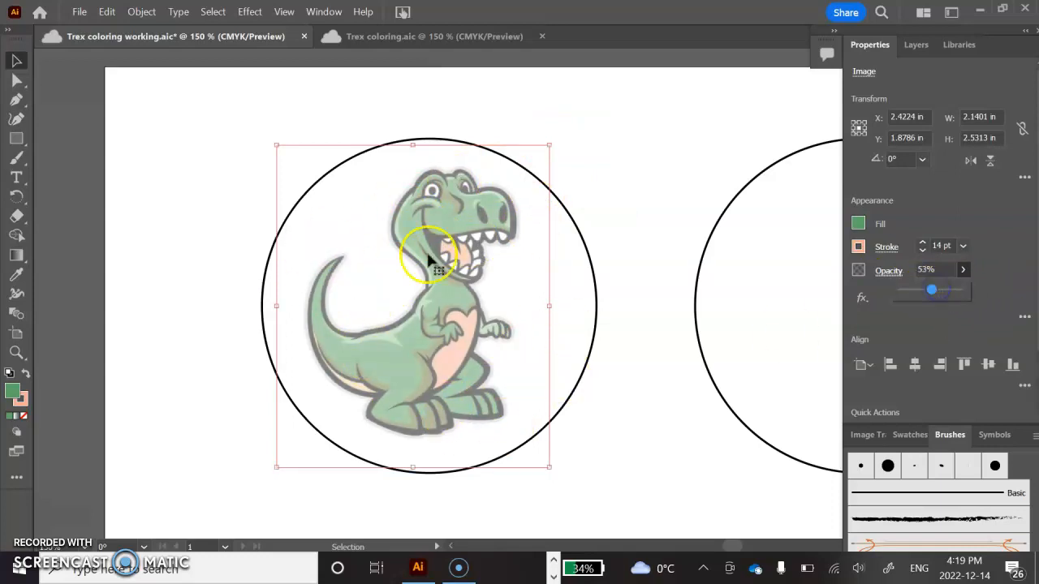
pyautogui.hotkey('ctrl', 's')
# - Activate the new outline layer and set up the Paintbrush with no fill and a black 0.5 pt stroke
pyautogui.click(915, 46)
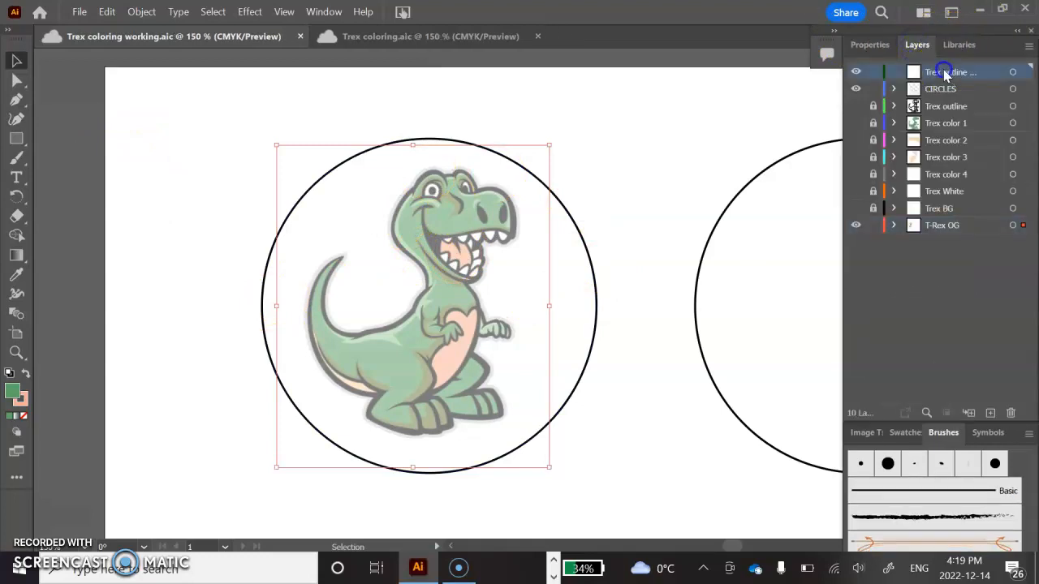
pyautogui.click(16, 157)
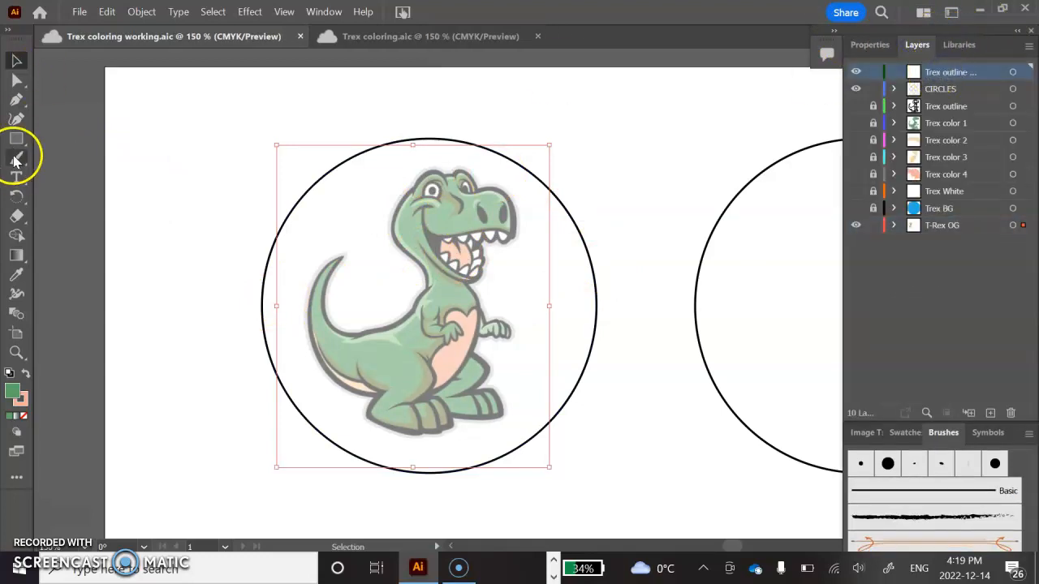
pyautogui.click(883, 41)
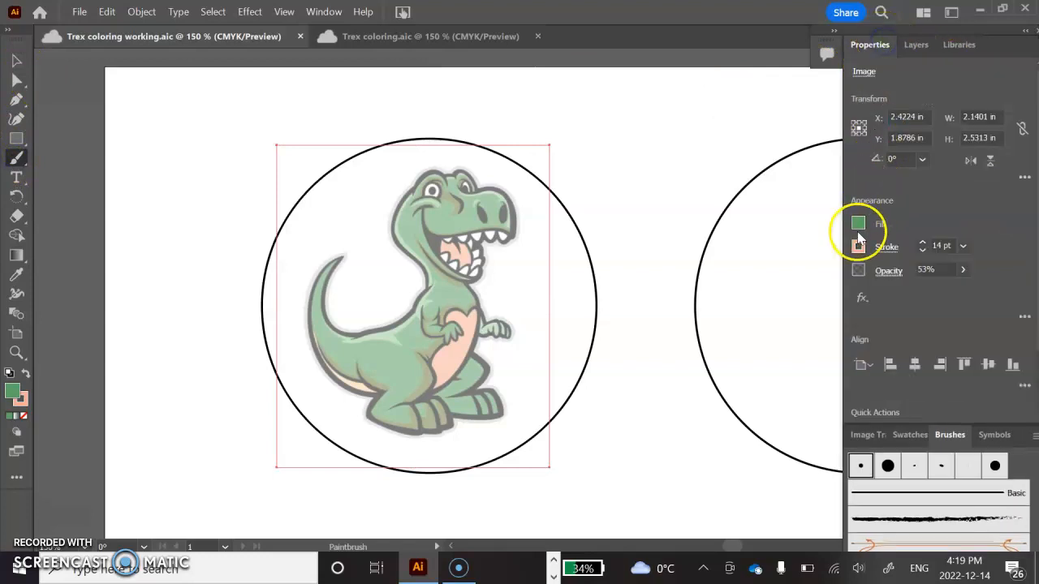
pyautogui.click(858, 224)
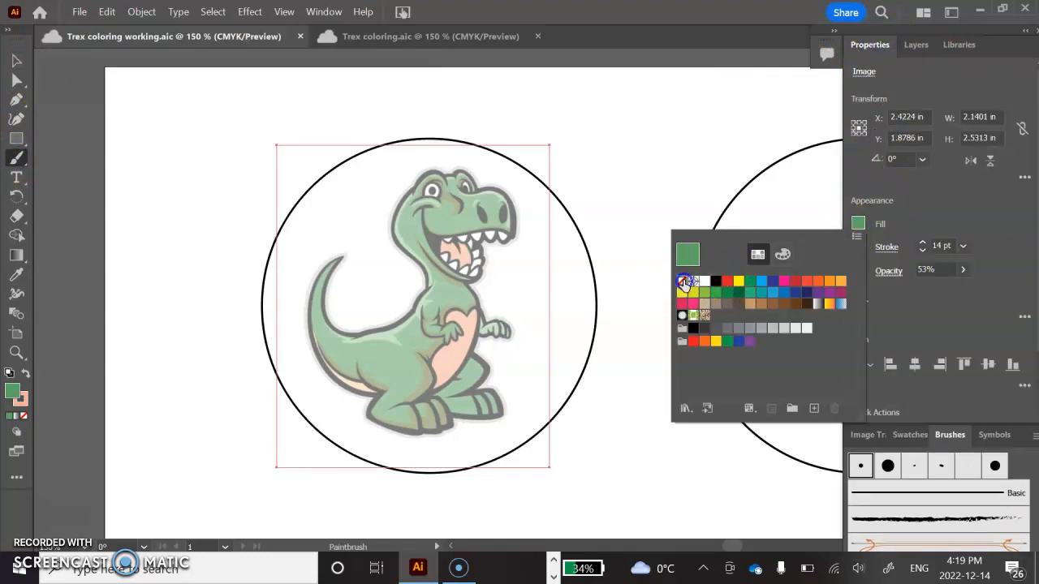
pyautogui.click(682, 282)
pyautogui.click(859, 245)
pyautogui.click(716, 305)
pyautogui.click(963, 246)
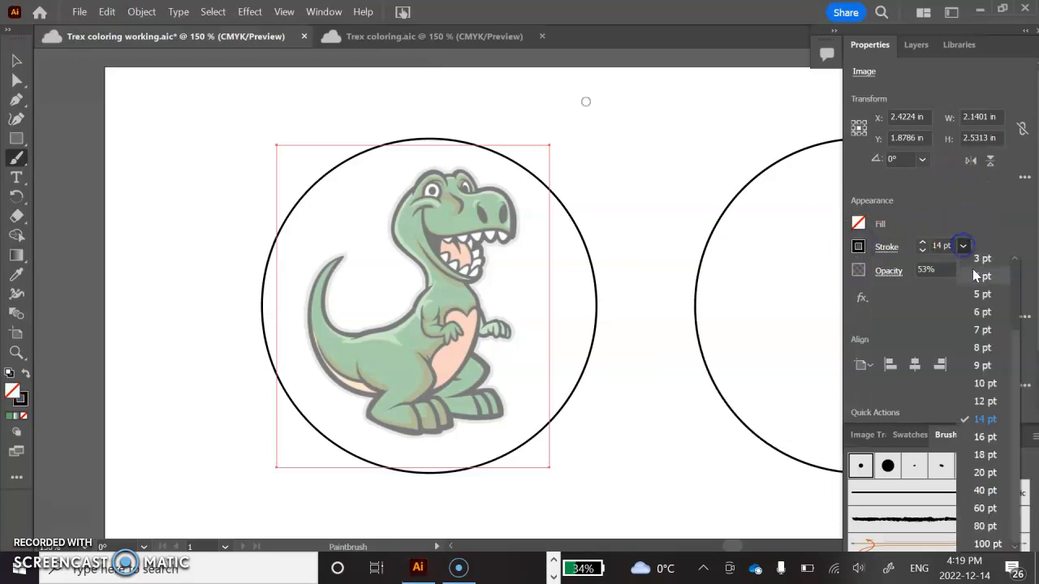
pyautogui.click(980, 280)
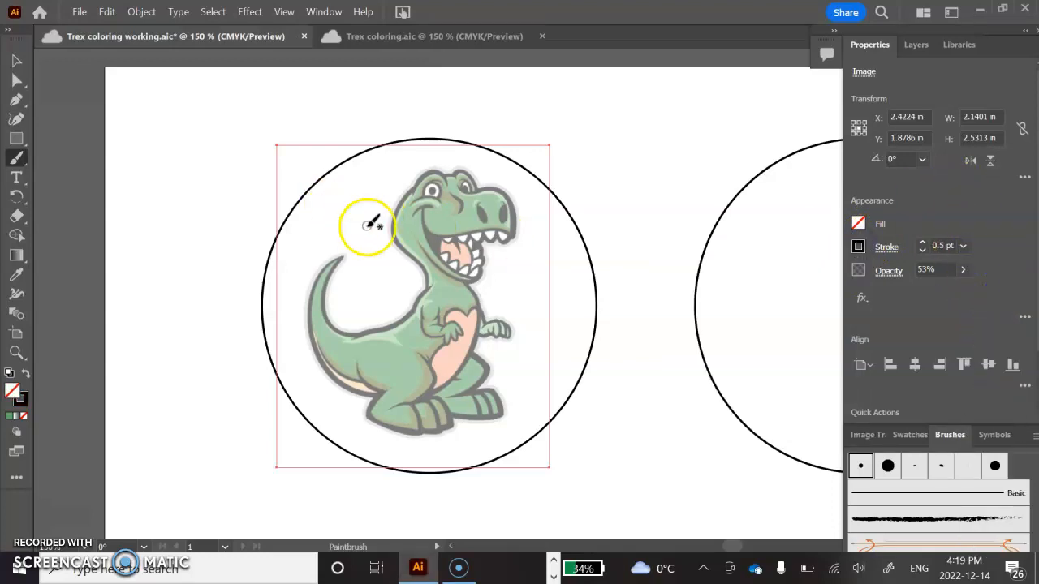
# - Dab a brush dot between the two circles and set the Paintbrush stroke to 0.5 pt
pyautogui.scroll(5, 409, 201)
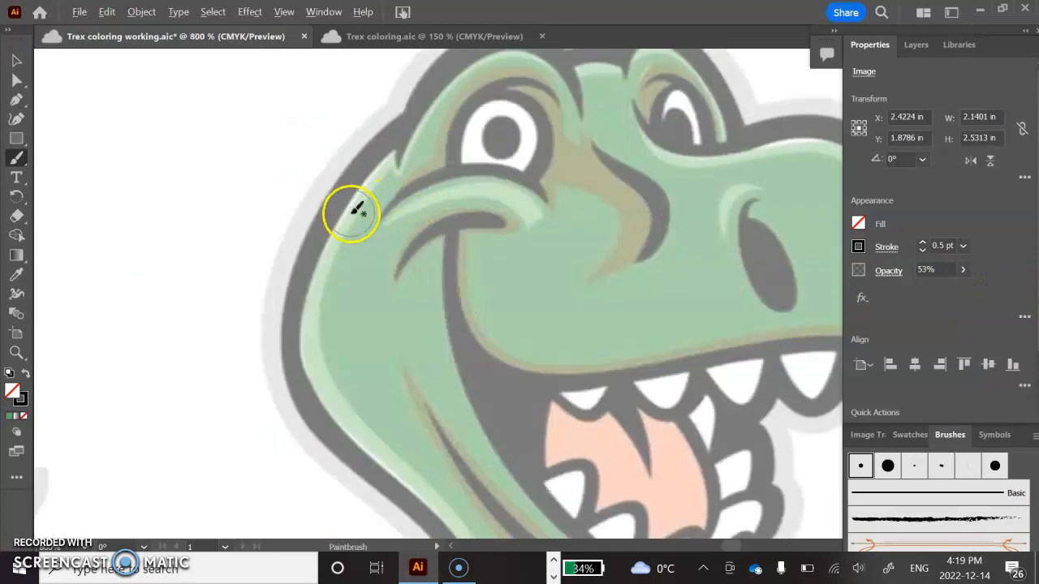
pyautogui.scroll(-4, 57, 217)
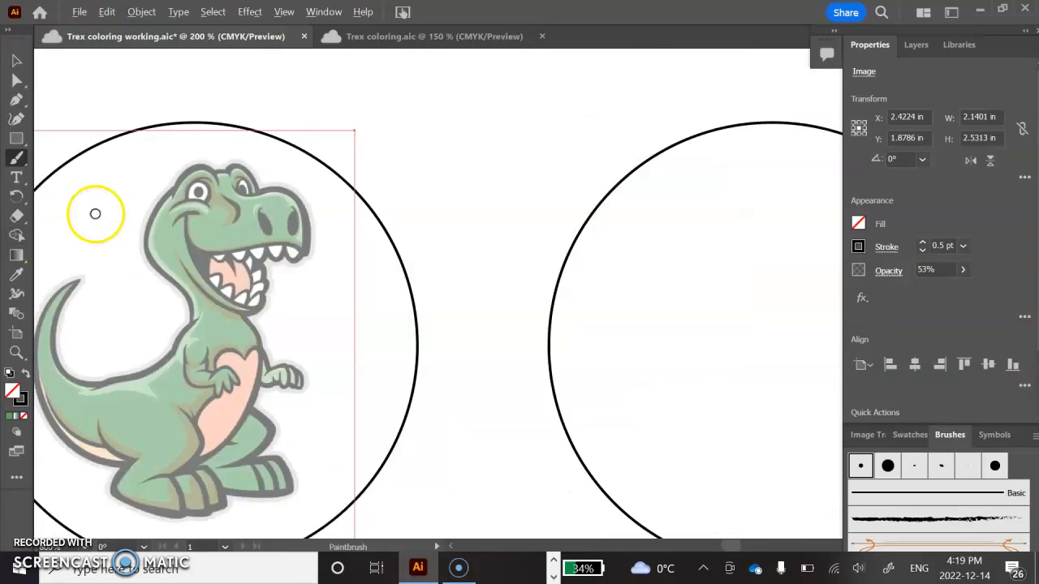
pyautogui.click(481, 153)
pyautogui.click(963, 246)
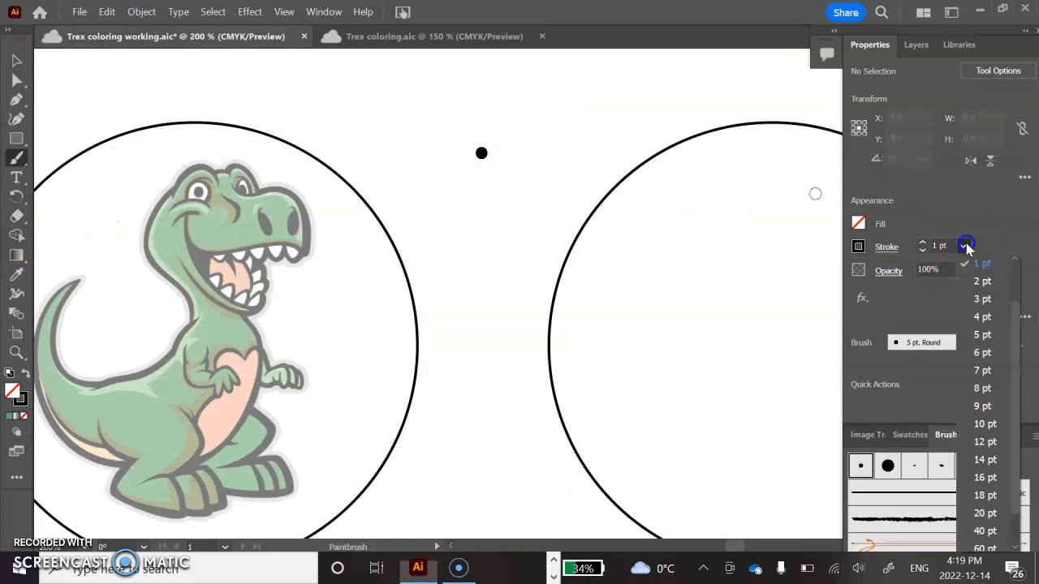
pyautogui.scroll(1, 984, 272)
pyautogui.click(986, 282)
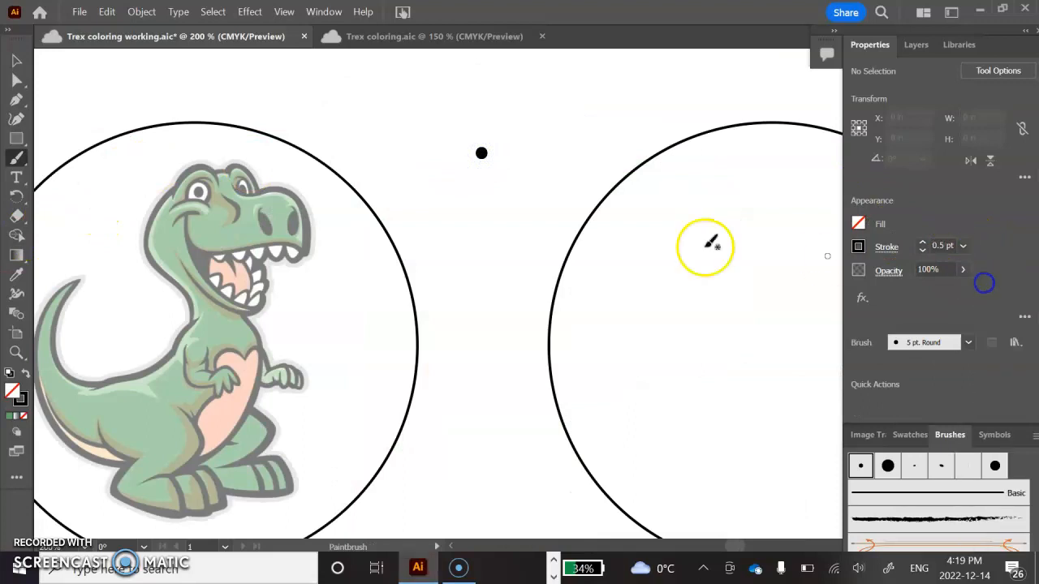
# - Trace the back of the T-rex's head and neck with successive overlapping Paintbrush strokes, starting beside the eye
pyautogui.scroll(2, 163, 221)
pyautogui.moveTo(163, 216); pyautogui.dragTo(260, 233)
pyautogui.scroll(2, 209, 220)
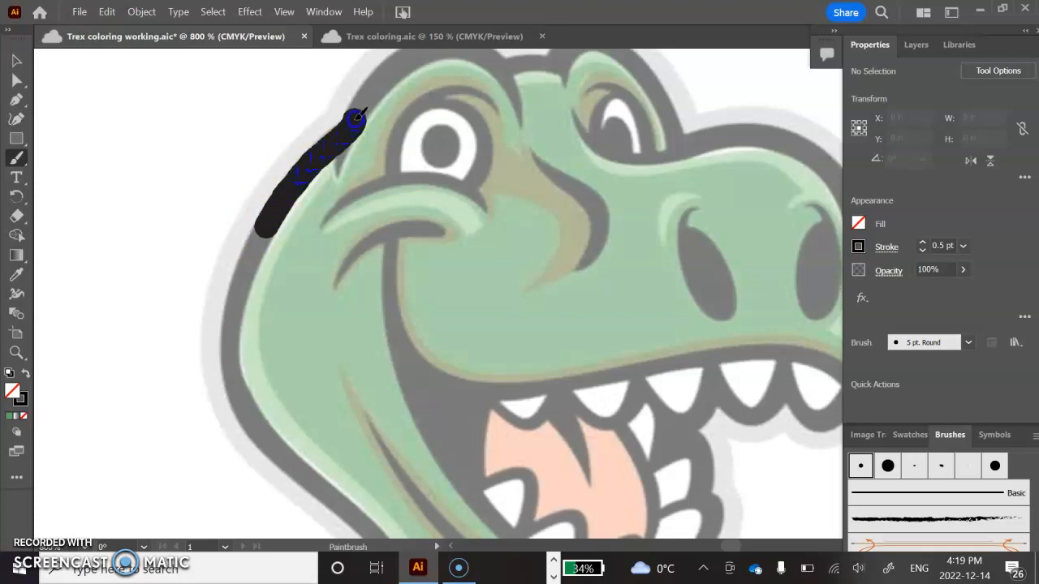
pyautogui.moveTo(261, 229); pyautogui.dragTo(264, 228)
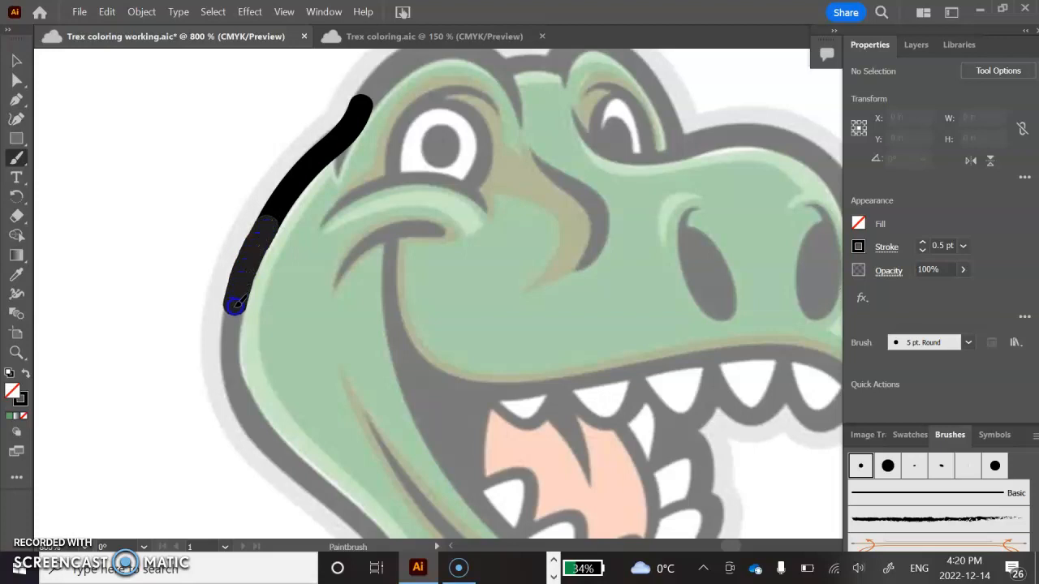
pyautogui.moveTo(233, 341); pyautogui.dragTo(232, 341)
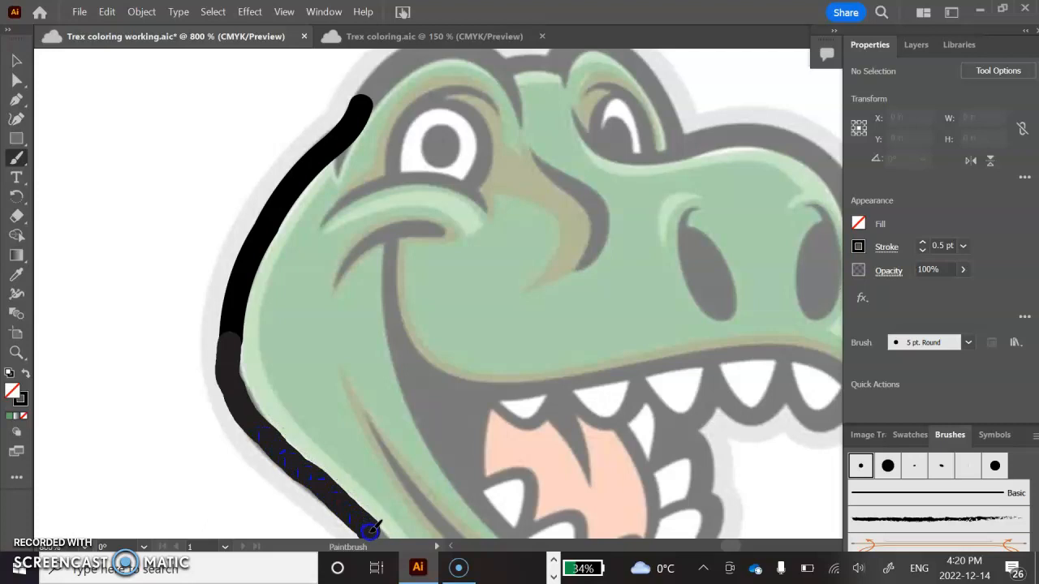
pyautogui.moveTo(371, 529); pyautogui.dragTo(379, 532)
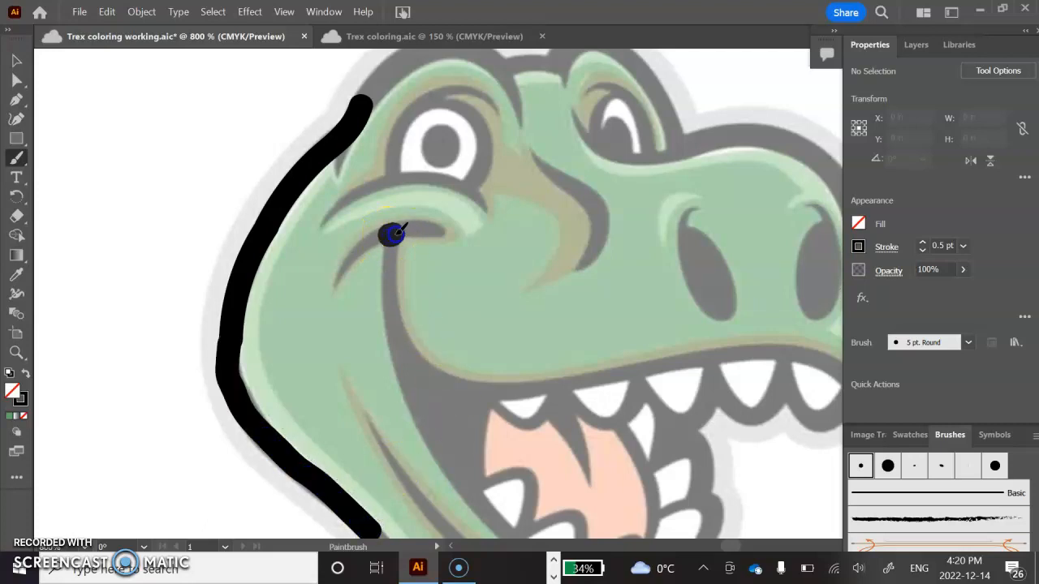
# - Trace the T-rex's mouth corner under the eye and the upper part of the smile line with the Paintbrush
pyautogui.moveTo(431, 231); pyautogui.dragTo(442, 230)
pyautogui.moveTo(391, 241); pyautogui.dragTo(393, 260)
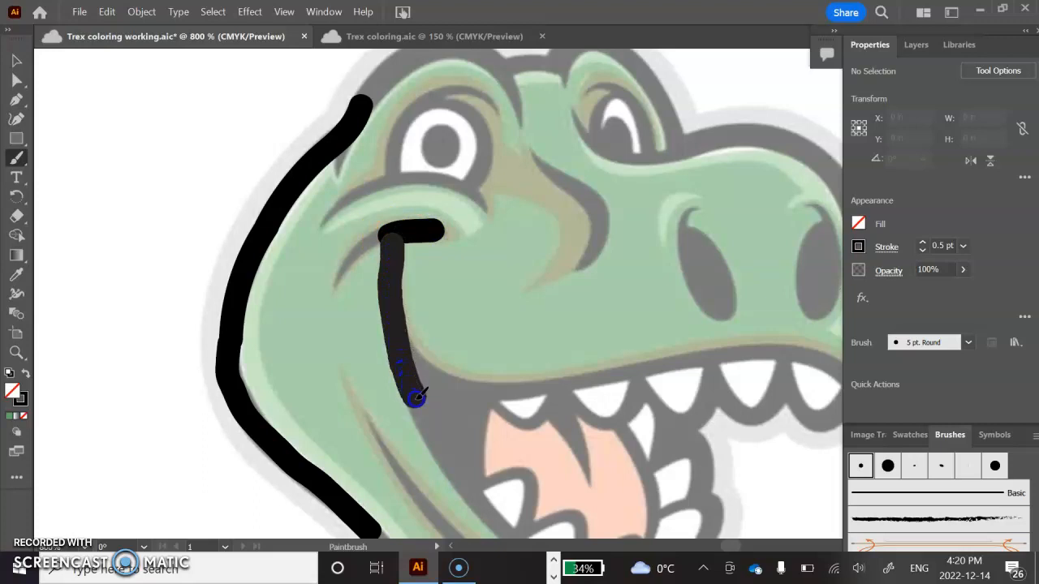
pyautogui.moveTo(415, 397); pyautogui.dragTo(422, 409)
# - Paint the thin cheek crease beside the mouth corner with a 0.25 pt stroke and save the document
pyautogui.click(962, 245)
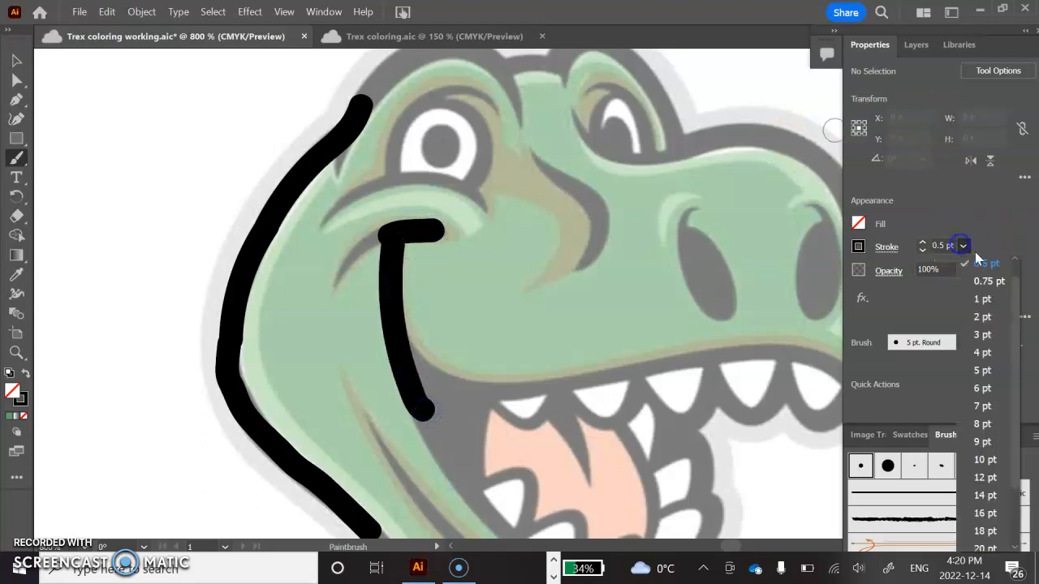
pyautogui.scroll(1, 1007, 280)
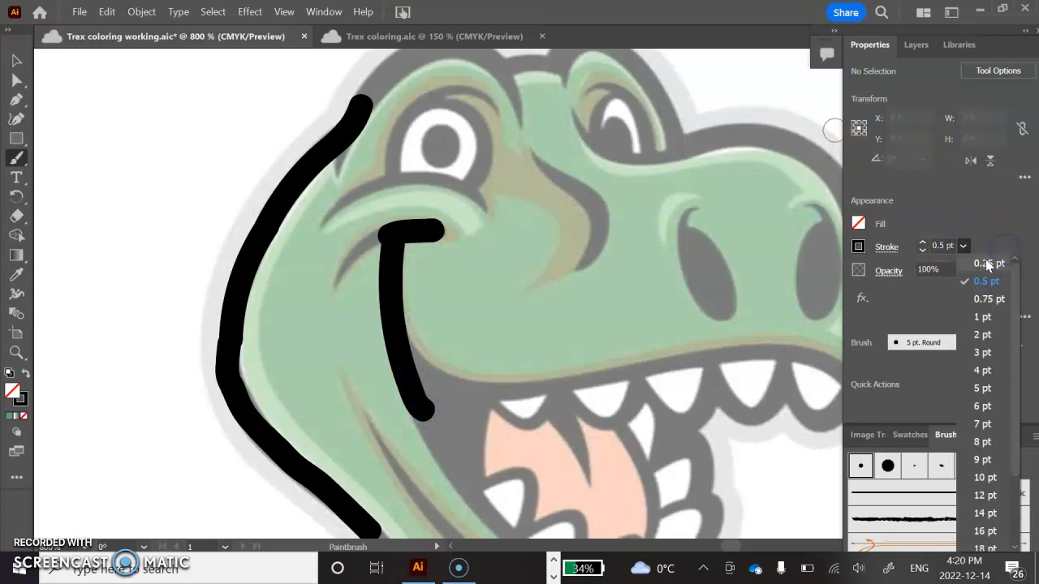
pyautogui.click(988, 265)
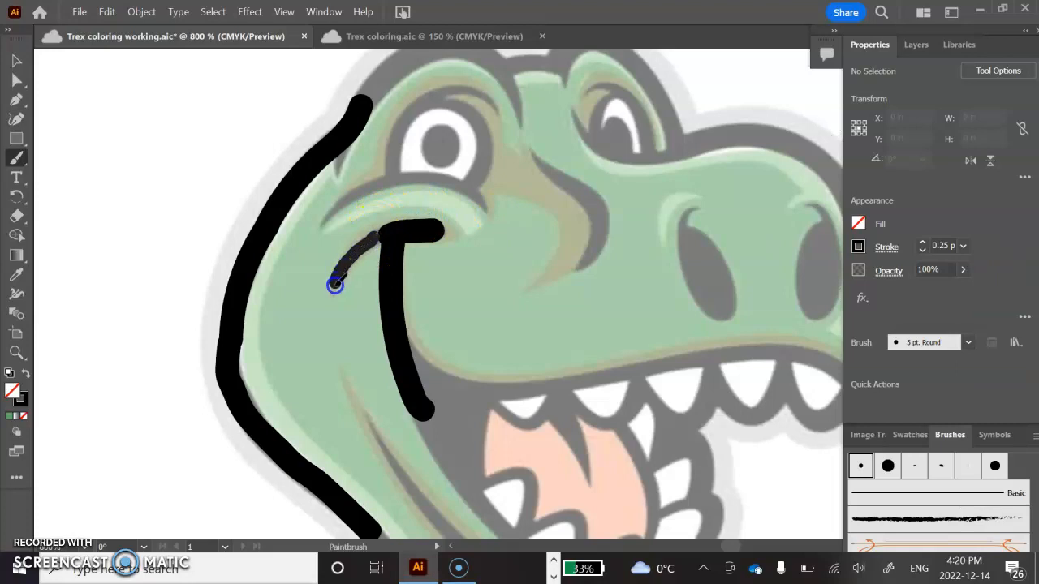
pyautogui.moveTo(331, 290); pyautogui.dragTo(331, 291)
pyautogui.scroll(-5, 383, 248)
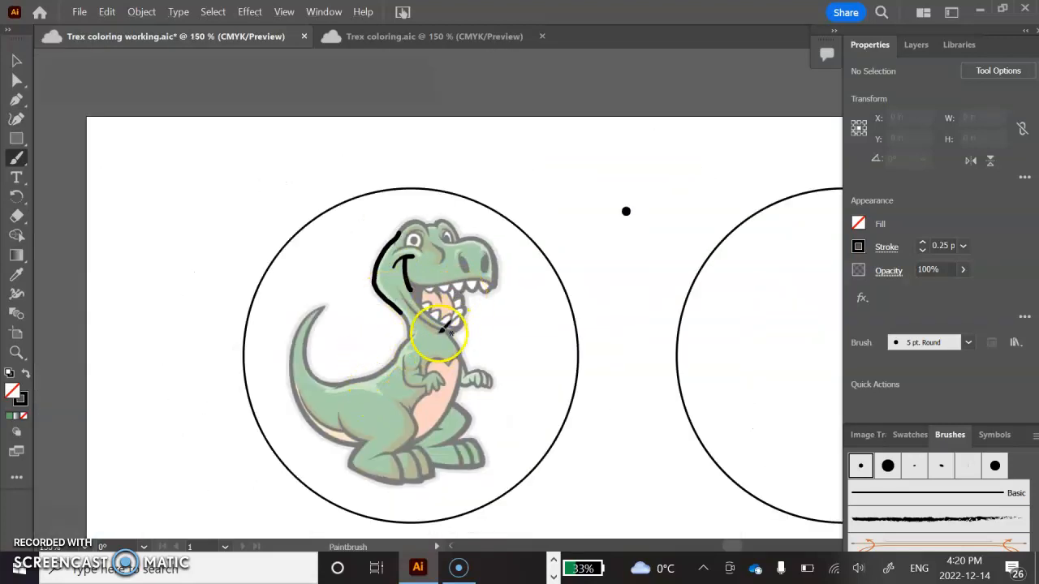
pyautogui.hotkey('ctrl', 's')
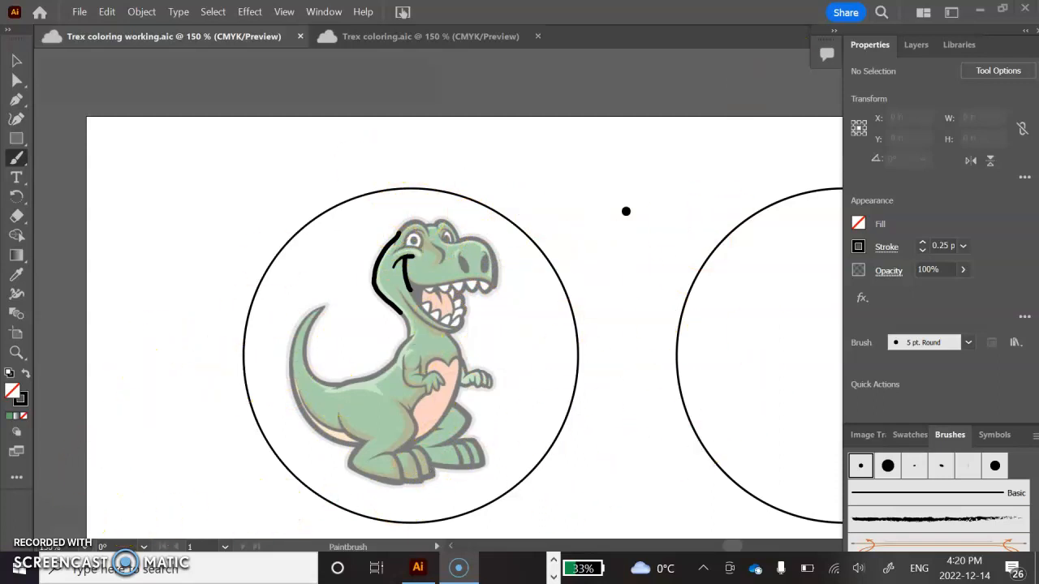
# - Show the finished Trex outline layer and delete the new outline layer above CIRCLES, checking the outline with T-Rex OG briefly hidden
pyautogui.click(916, 44)
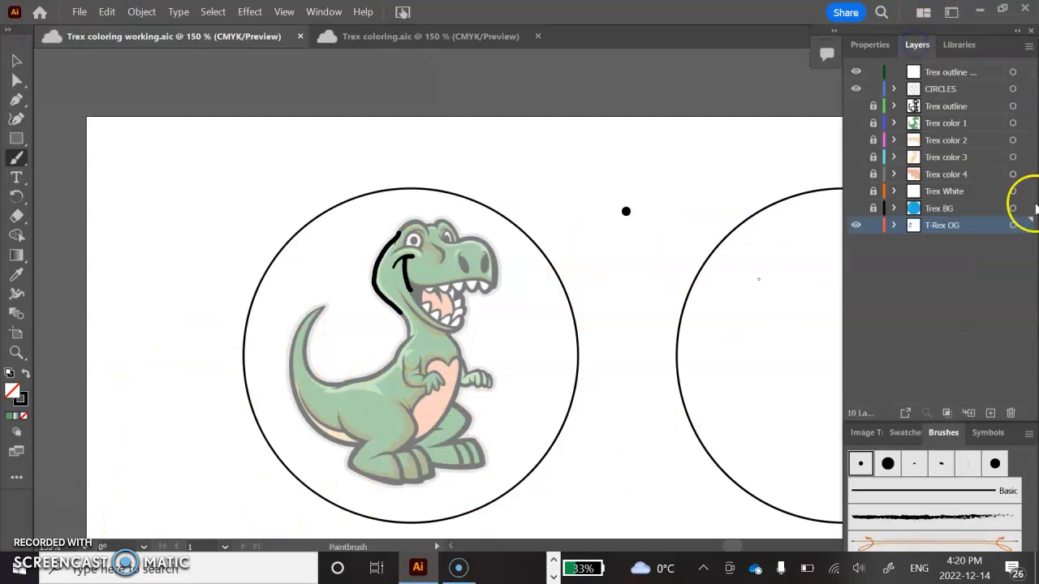
pyautogui.click(856, 72)
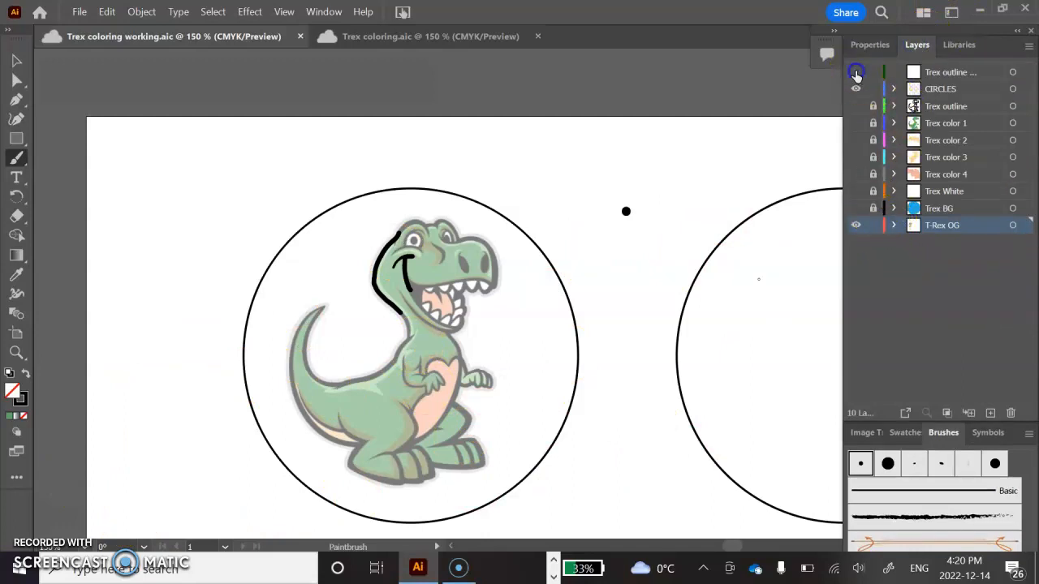
pyautogui.click(856, 105)
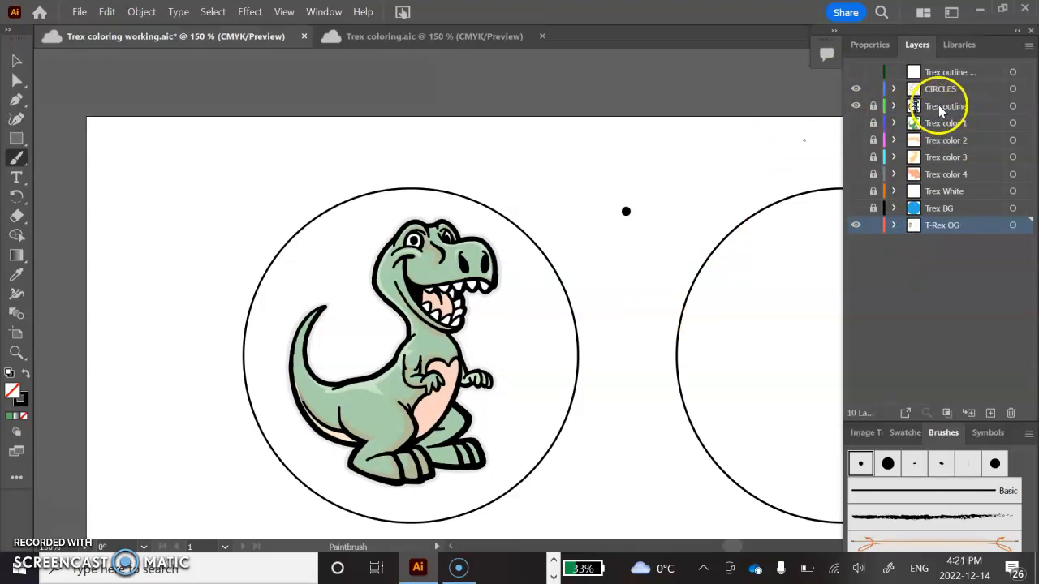
pyautogui.click(942, 73)
pyautogui.moveTo(942, 72); pyautogui.dragTo(1011, 412)
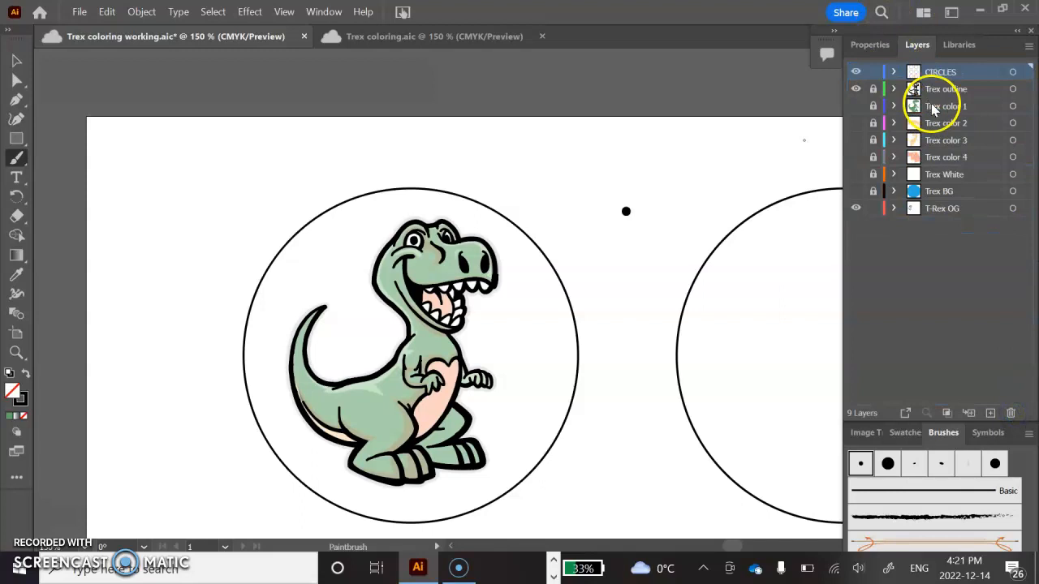
pyautogui.click(857, 209)
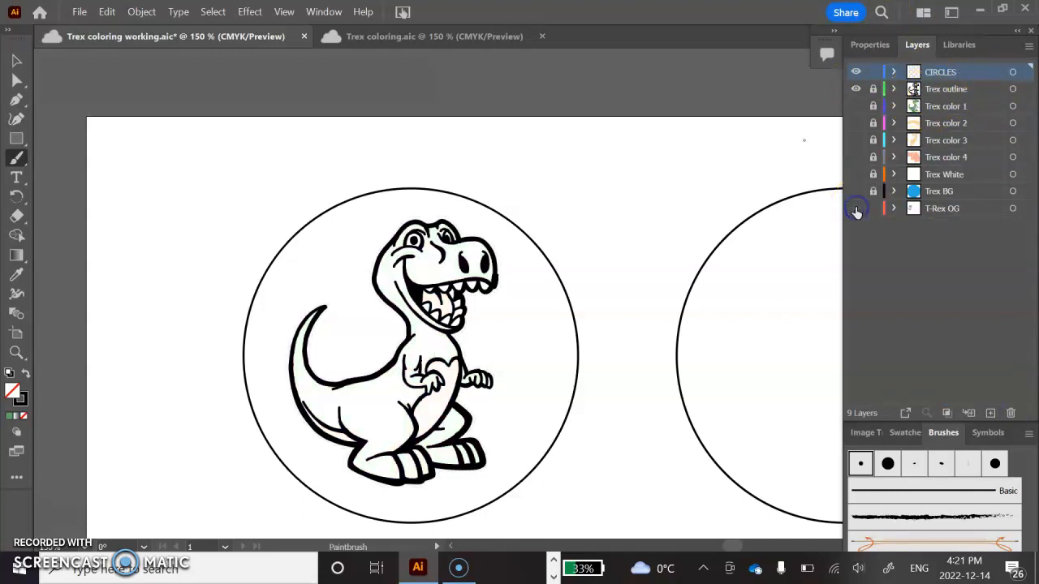
pyautogui.click(857, 210)
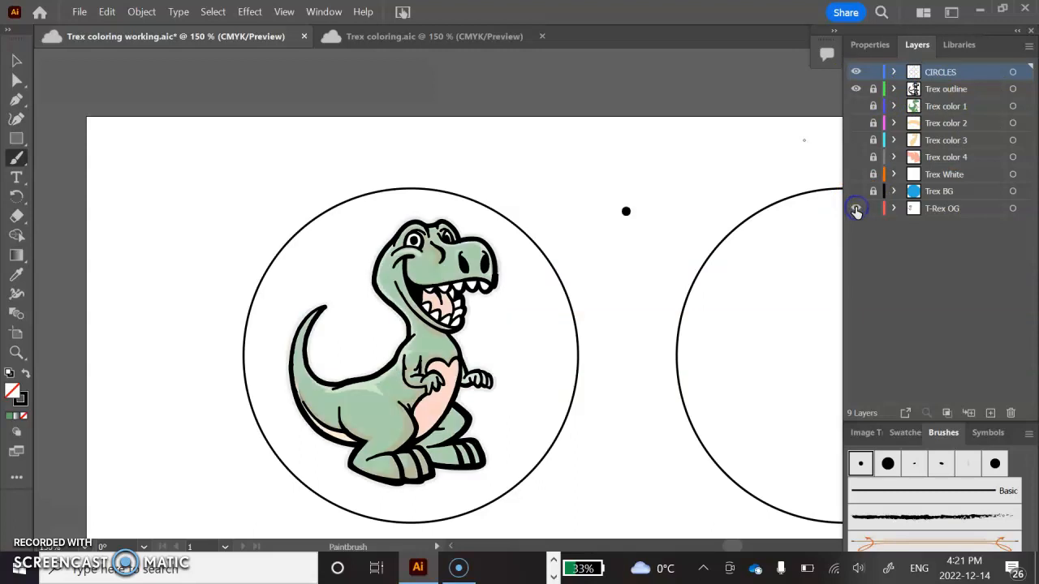
# - Delete the stray brush dot between the two circles and save the document
pyautogui.click(17, 60)
pyautogui.click(626, 211)
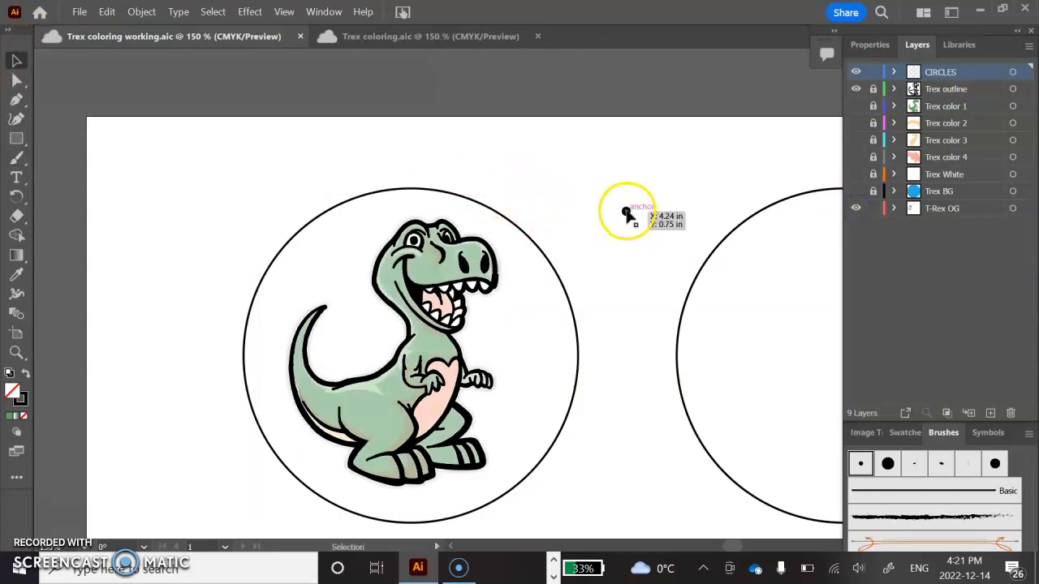
pyautogui.press('Delete')
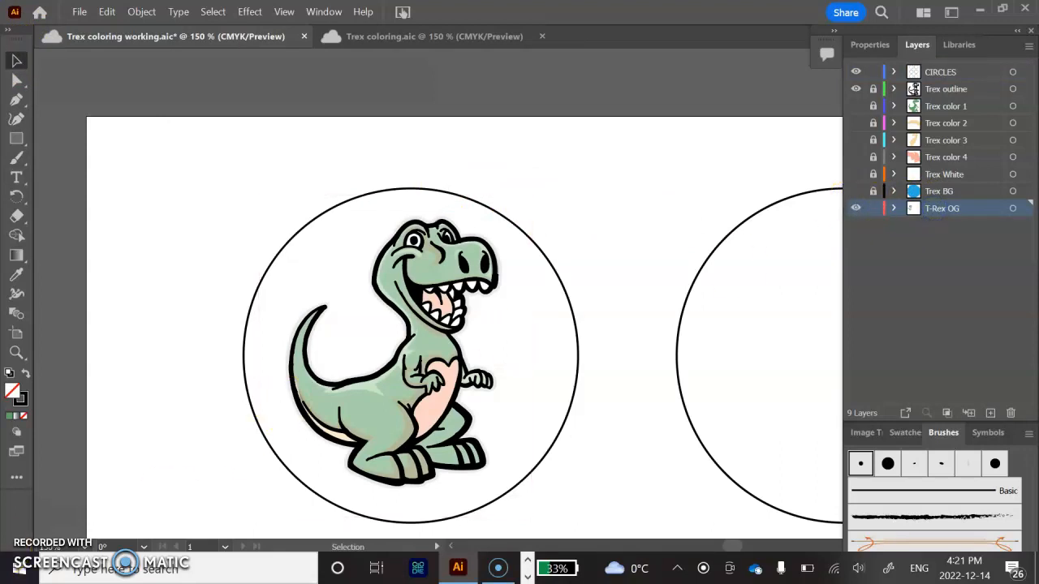
pyautogui.hotkey('ctrl', 's')
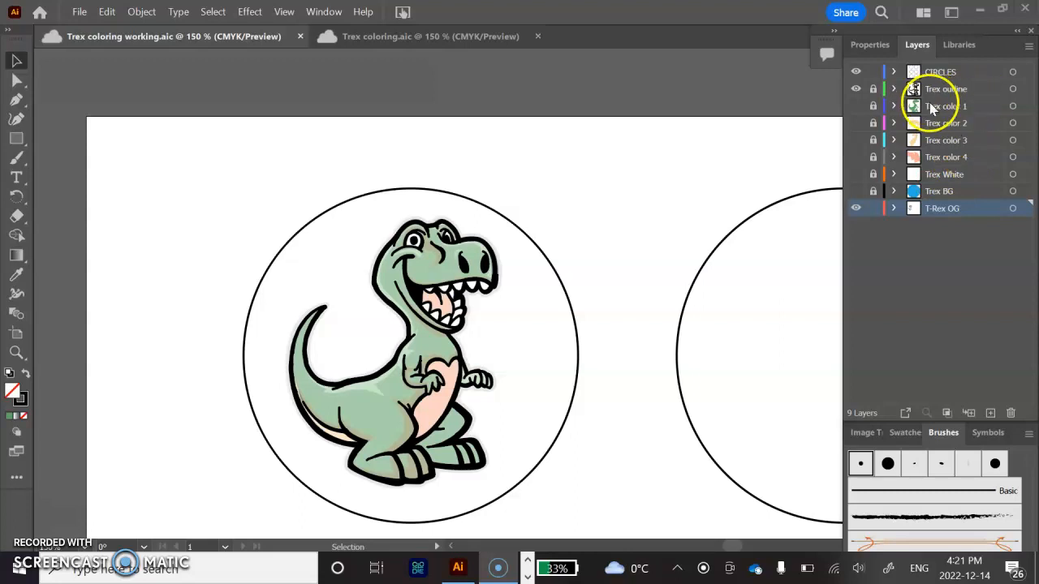
# - Restore the dinosaur picture on the T-Rex OG layer to 100% opacity and save the document
pyautogui.click(857, 209)
pyautogui.click(857, 208)
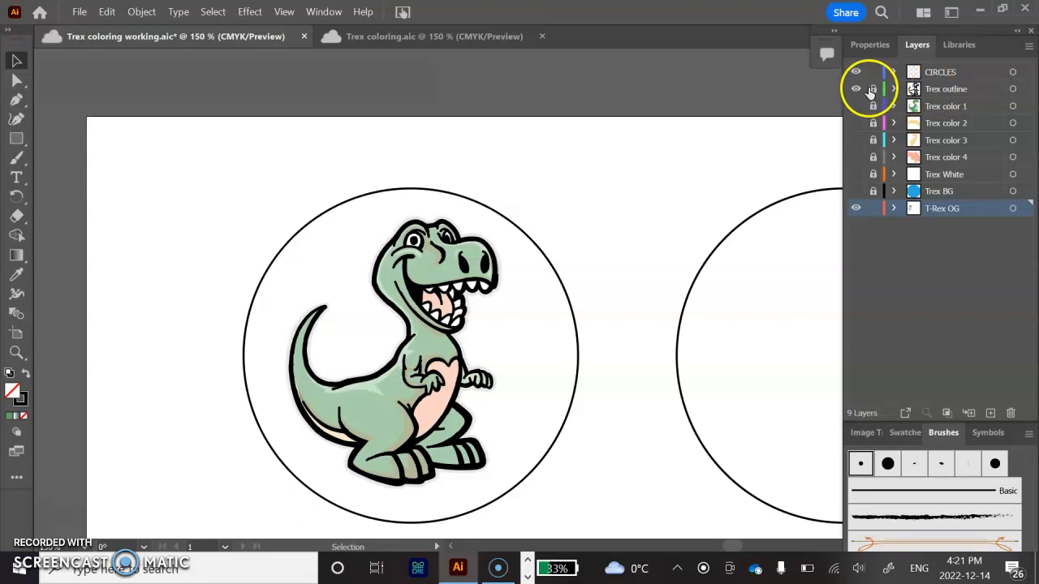
pyautogui.click(941, 105)
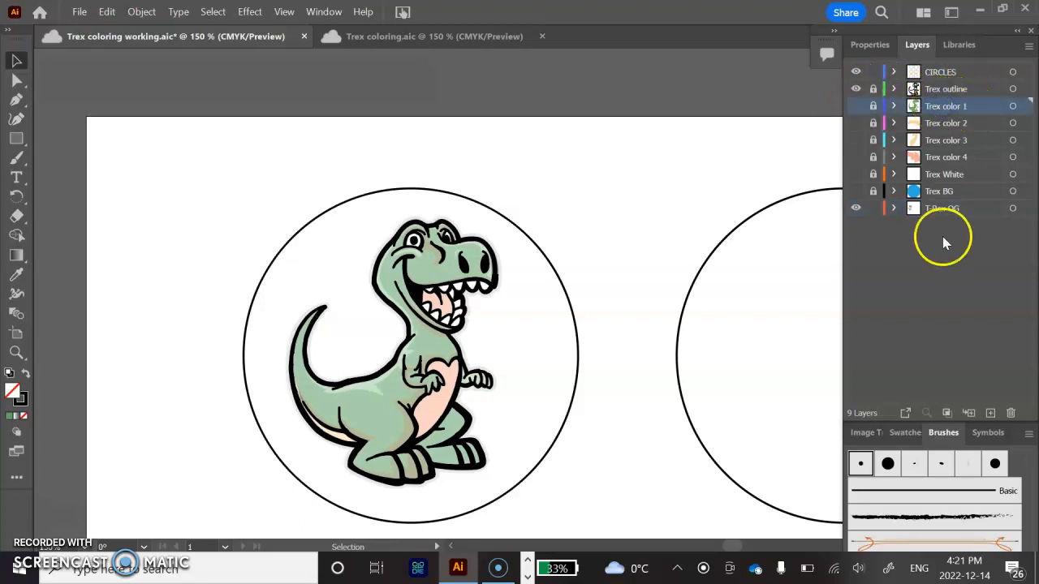
pyautogui.click(943, 210)
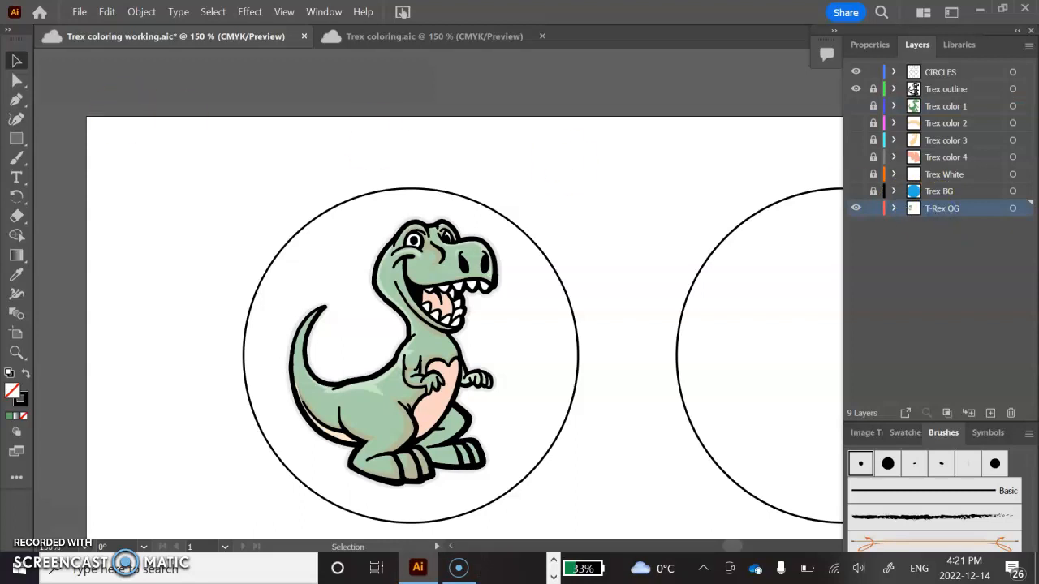
pyautogui.click(18, 61)
pyautogui.click(301, 290)
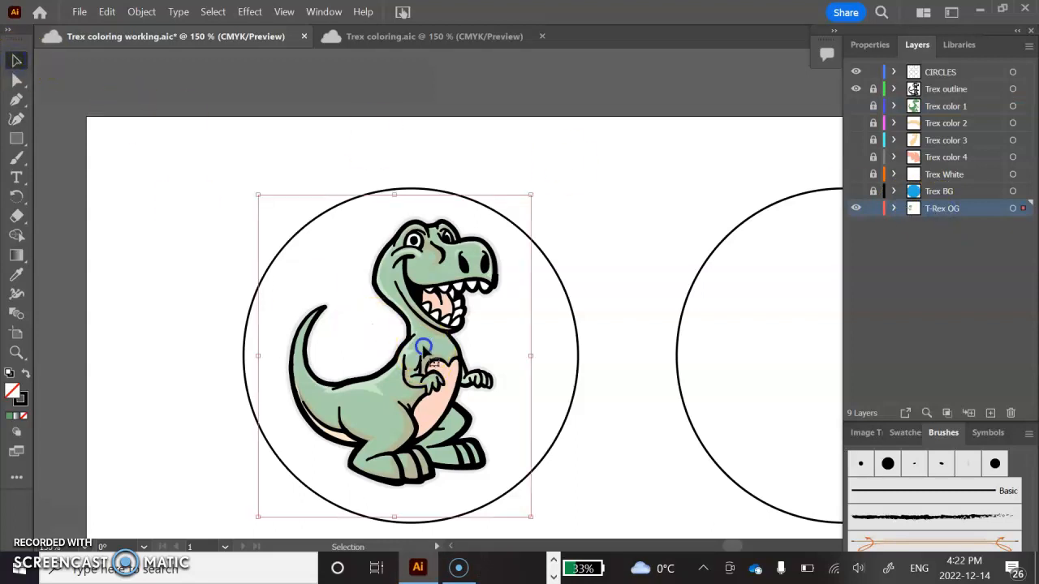
pyautogui.click(868, 45)
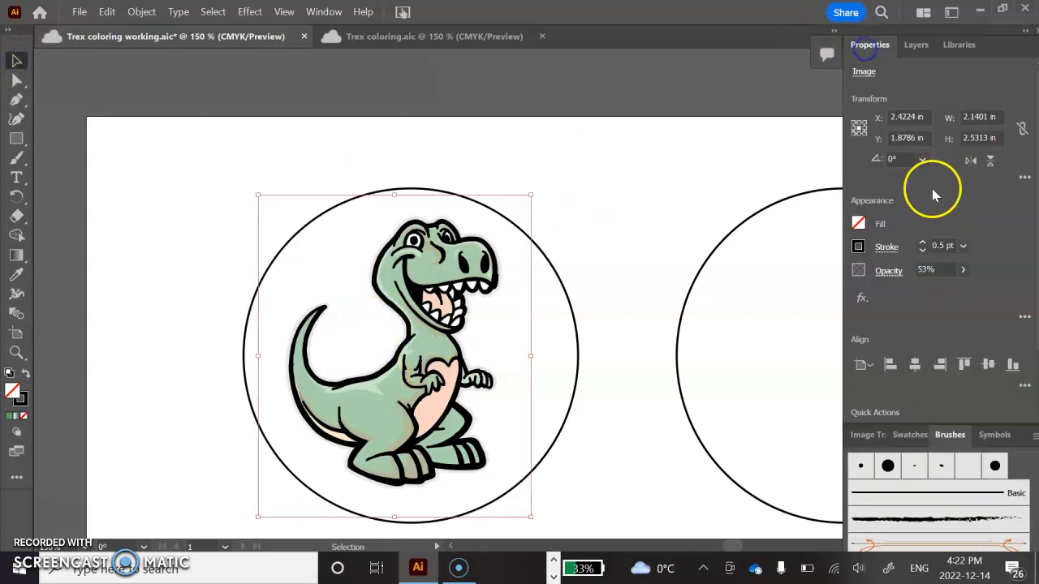
pyautogui.click(963, 268)
pyautogui.moveTo(932, 296); pyautogui.dragTo(974, 293)
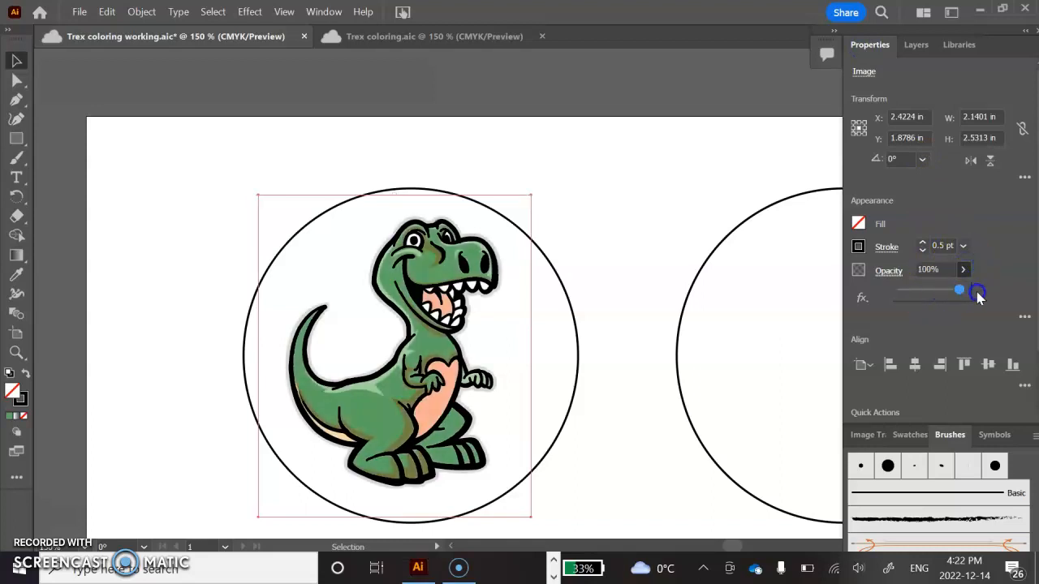
# - Sample the green of the T-rex's body with the Eyedropper for the Trex color 1 layer and swap it to the stroke
pyautogui.click(917, 47)
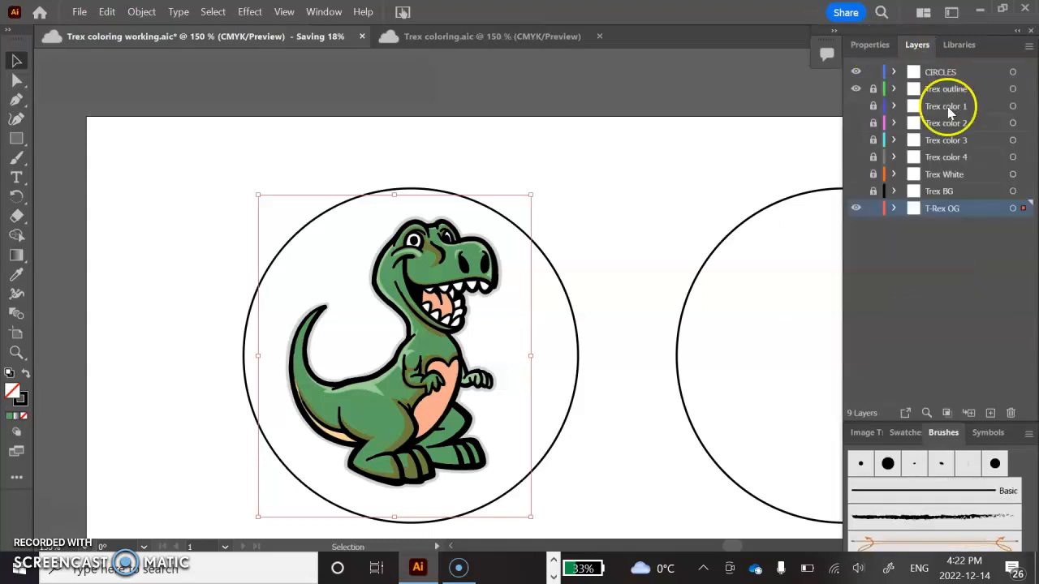
pyautogui.click(946, 108)
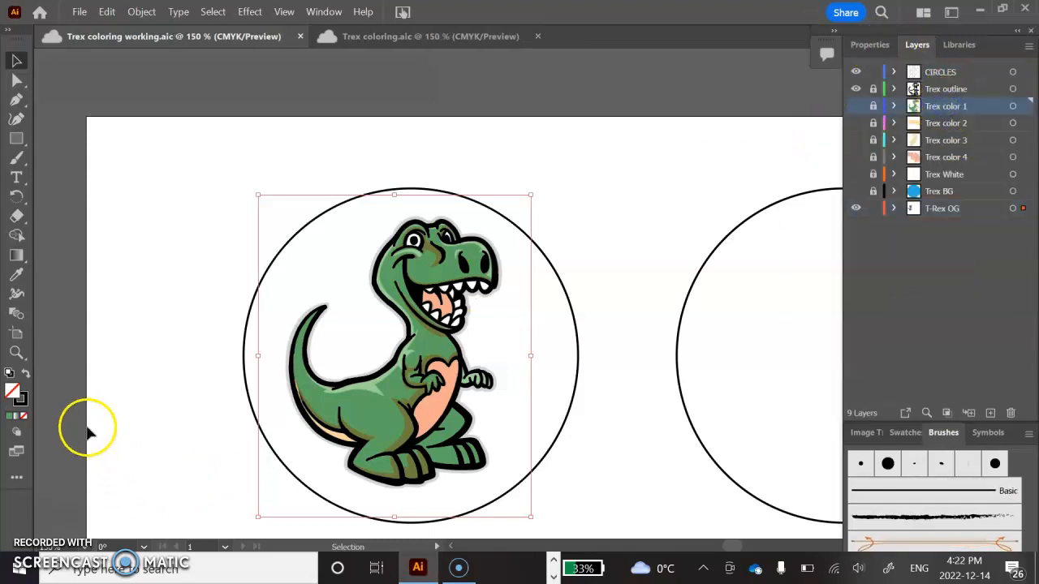
pyautogui.click(17, 276)
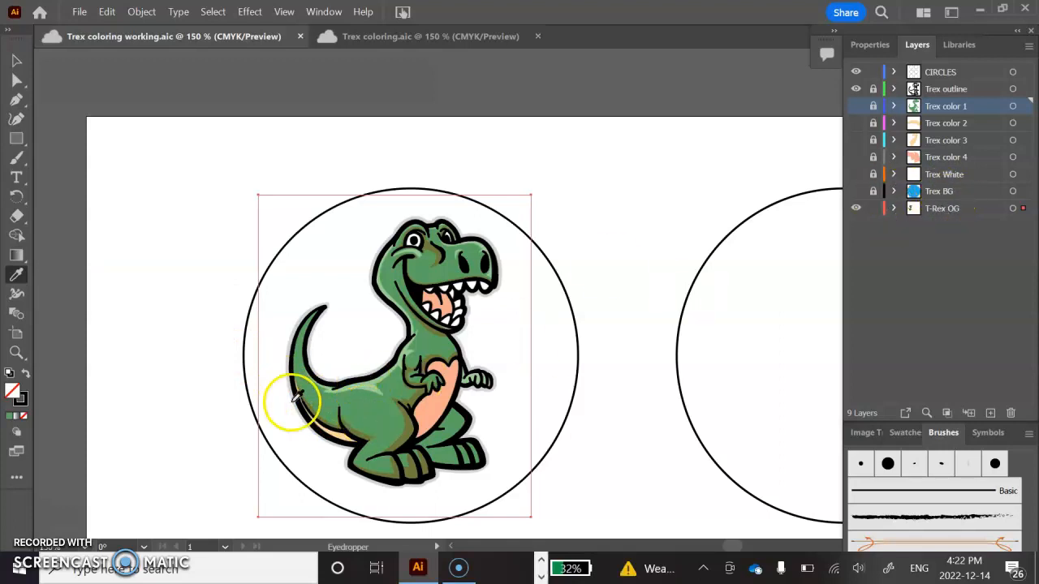
pyautogui.click(365, 413)
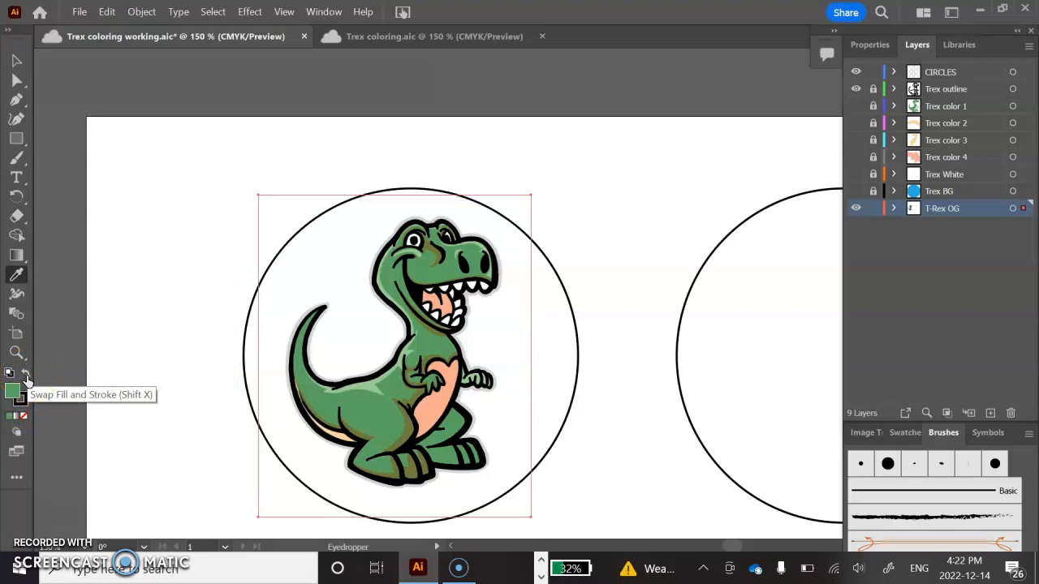
pyautogui.click(26, 376)
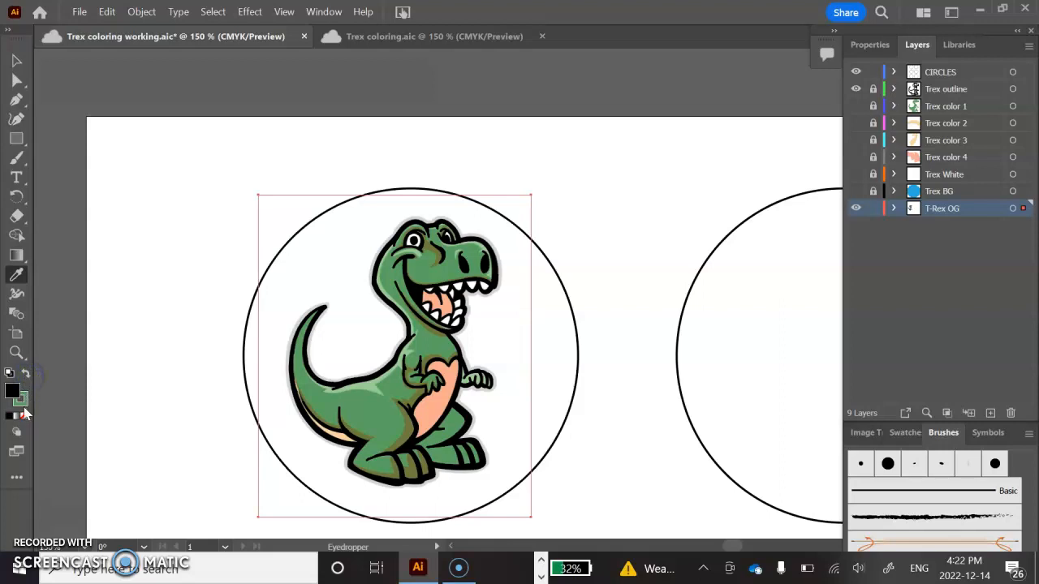
pyautogui.click(17, 392)
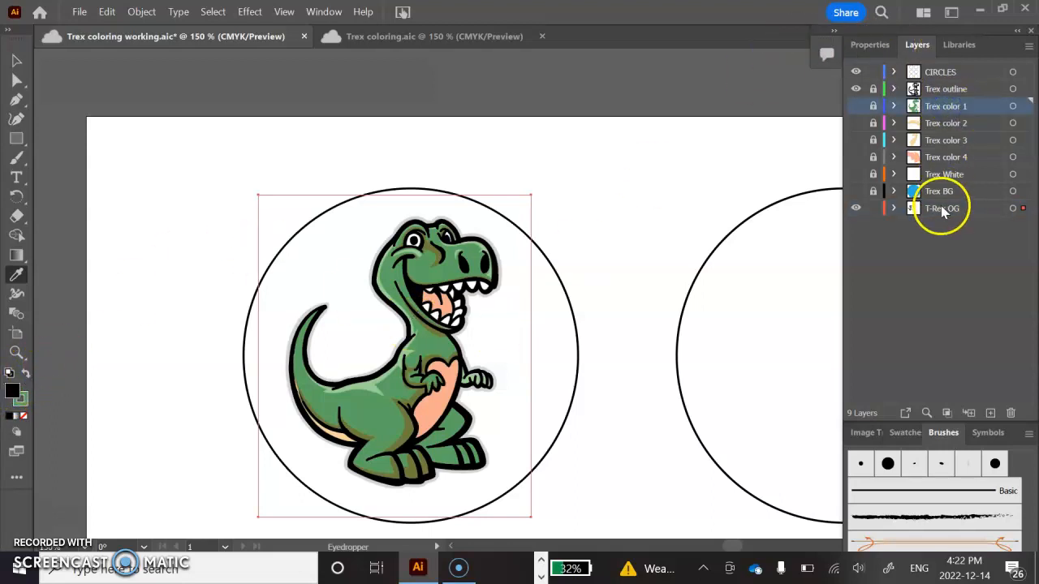
# - Lower the opacity of the dinosaur picture on the T-Rex OG layer to 45% and save the document
pyautogui.click(873, 47)
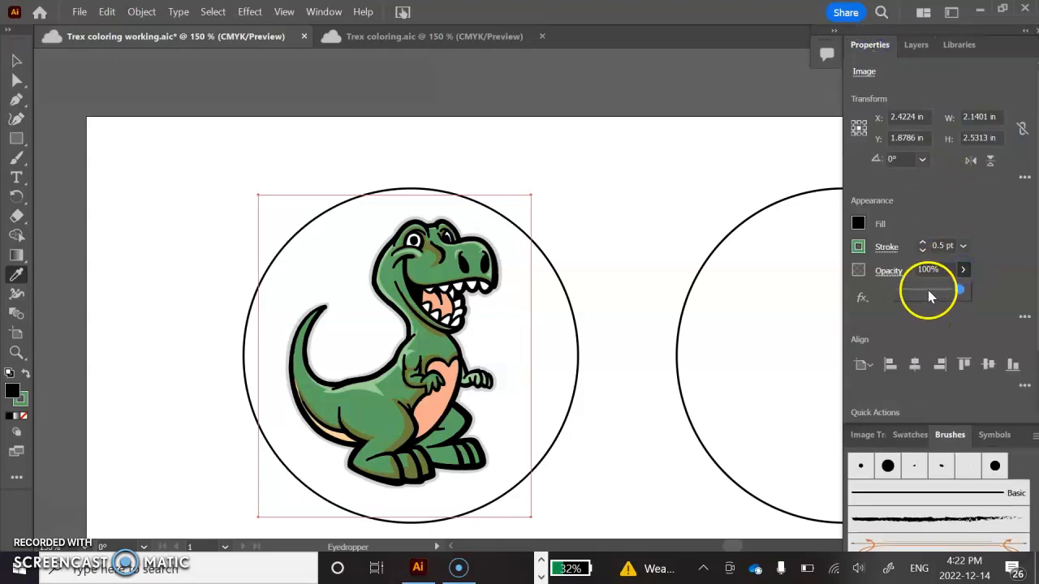
pyautogui.click(928, 290)
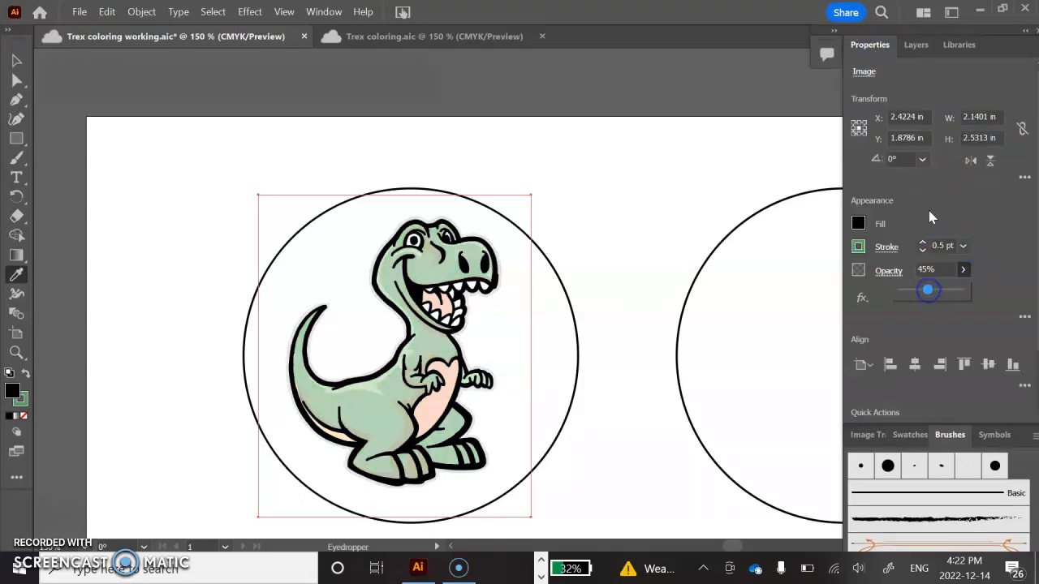
pyautogui.click(915, 46)
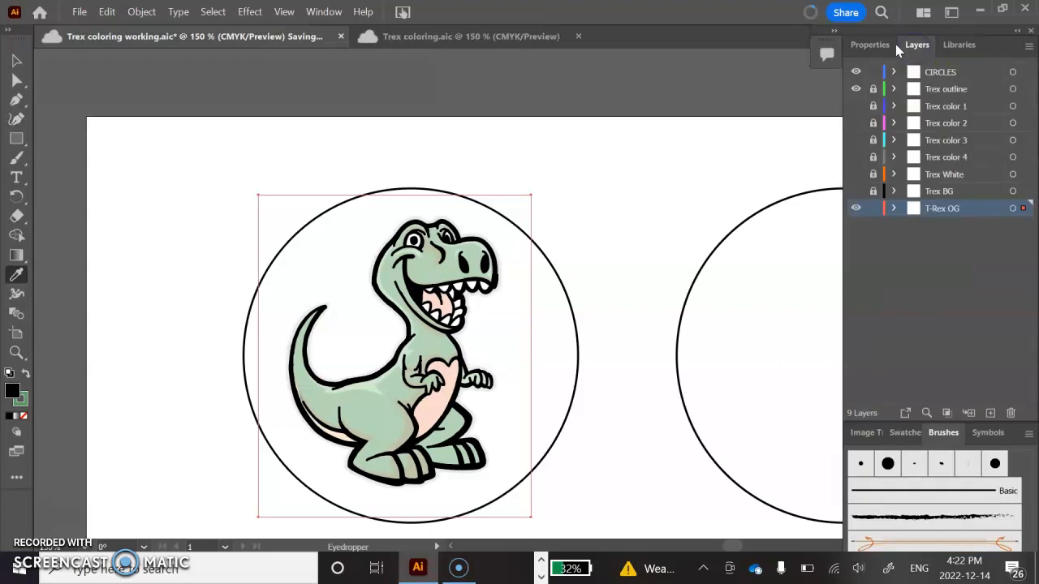
# - Select the Trex color 1 layer and set the Paintbrush to no fill, keeping the sampled green stroke
pyautogui.click(942, 109)
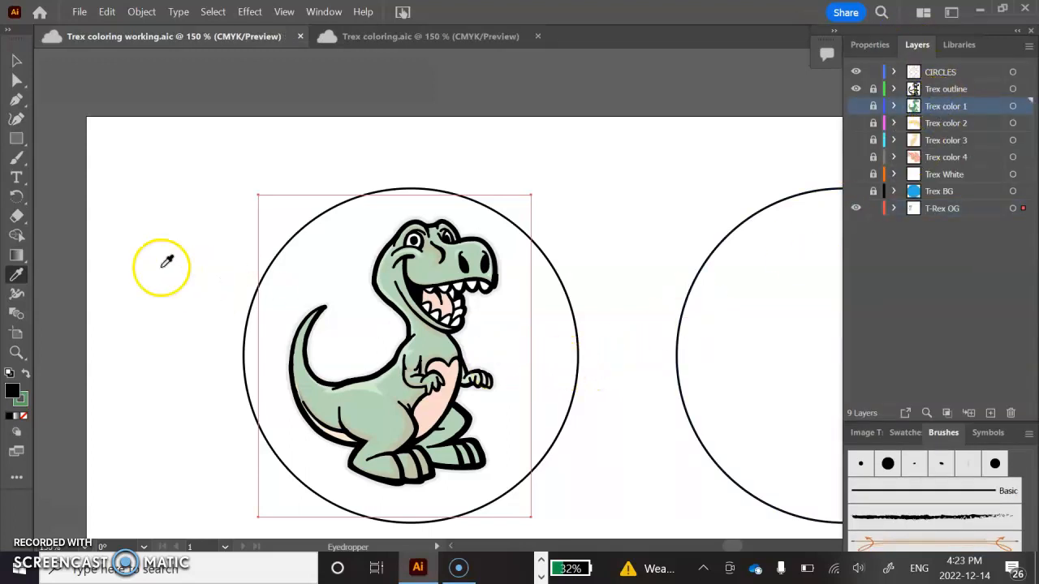
pyautogui.click(18, 159)
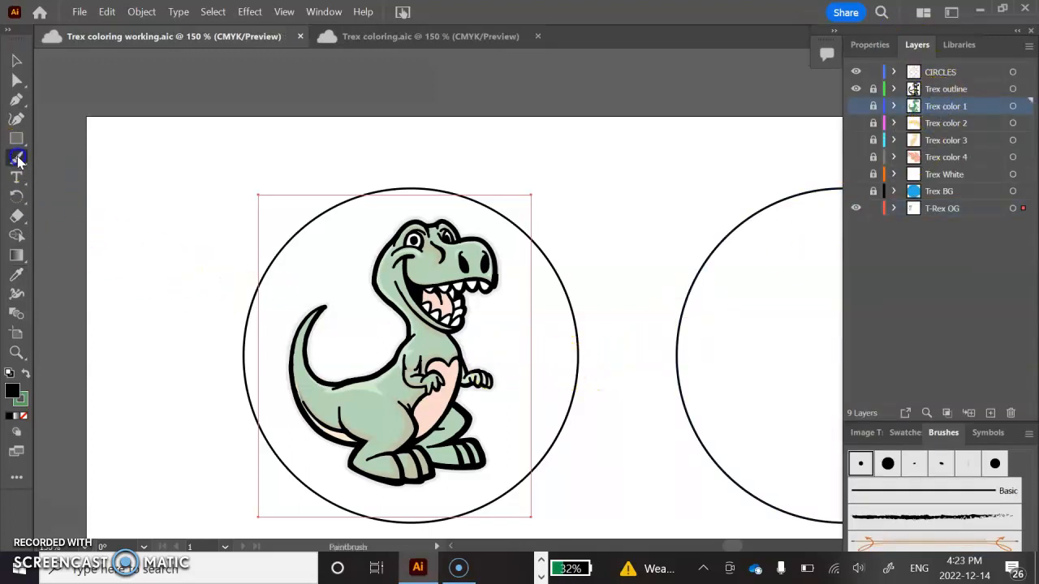
pyautogui.click(873, 47)
pyautogui.click(858, 225)
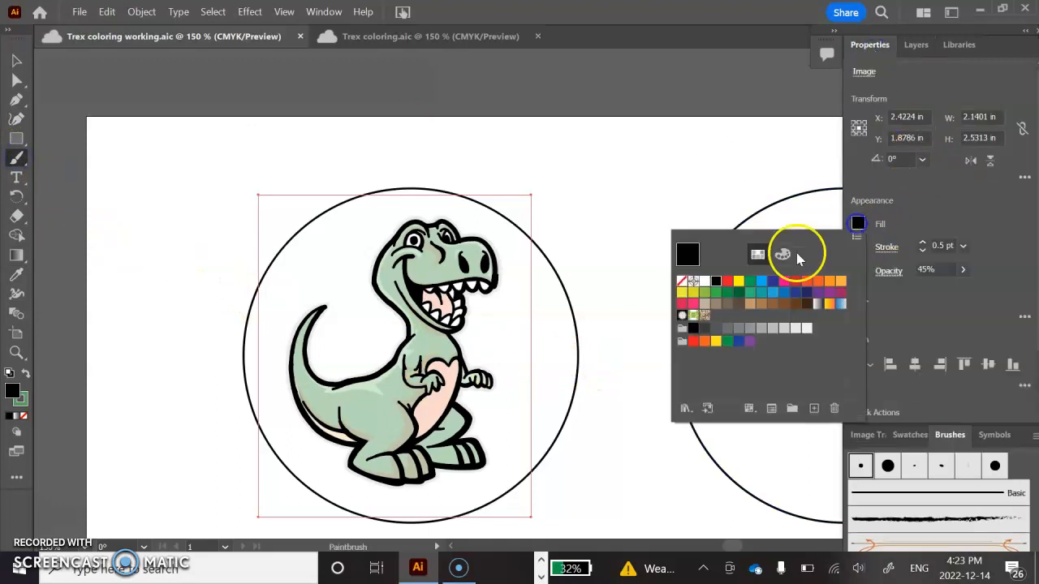
pyautogui.click(682, 281)
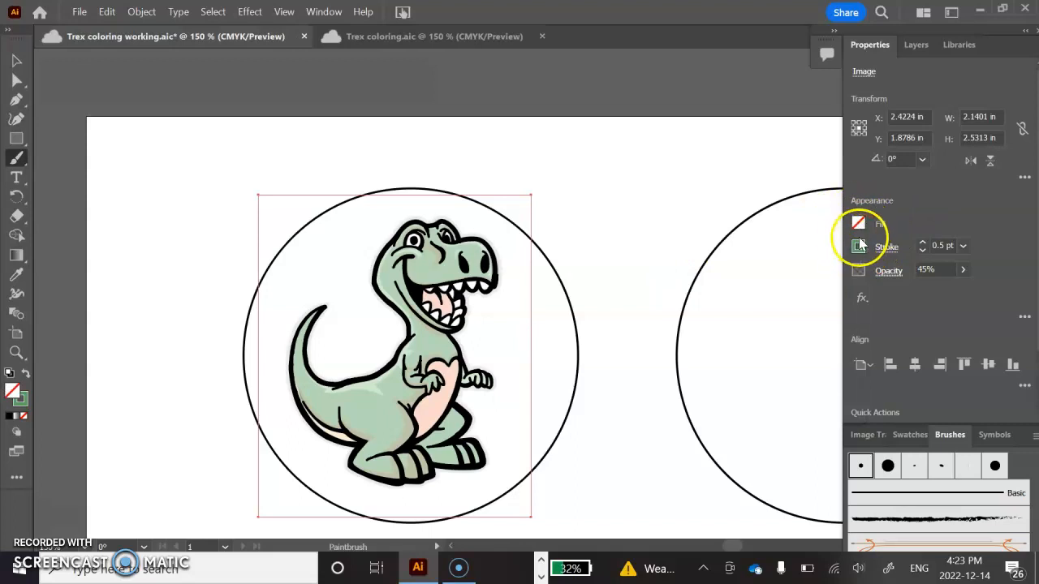
pyautogui.click(23, 416)
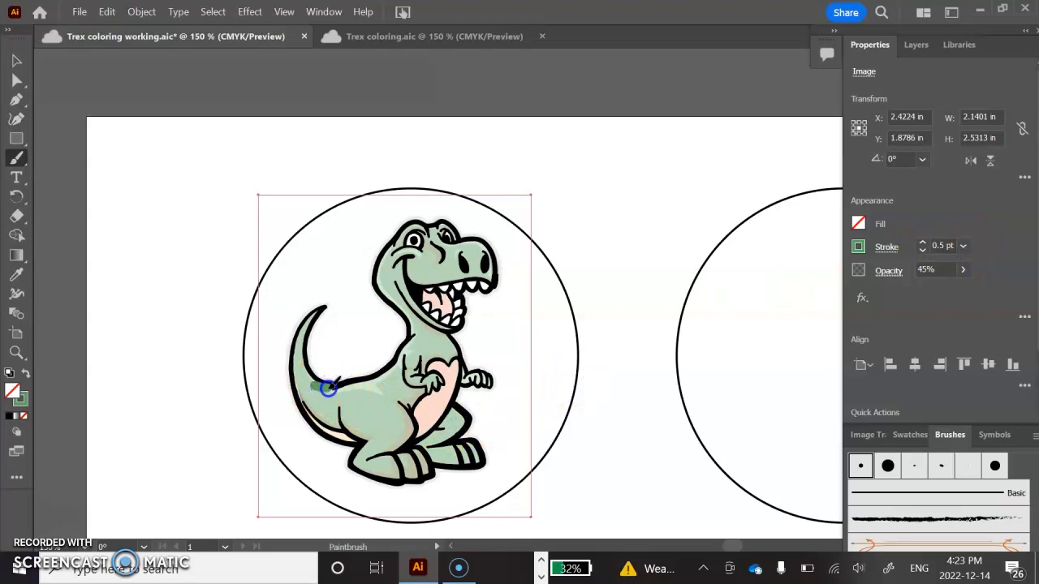
# - Try painting green brush strokes inside the outline along the T-rex's back and over its arm
pyautogui.moveTo(370, 387)
pyautogui.mouseDown()
pyautogui.moveTo(350, 358)
pyautogui.moveTo(364, 355)
pyautogui.mouseUp()
pyautogui.scroll(4, 334, 400)
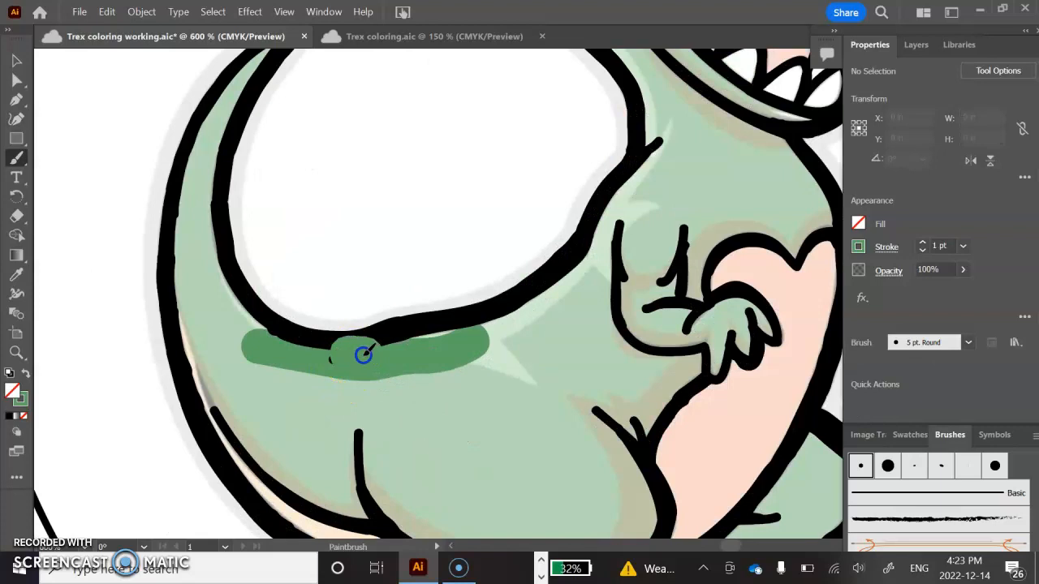
pyautogui.moveTo(431, 340)
pyautogui.mouseDown()
pyautogui.moveTo(498, 325)
pyautogui.moveTo(562, 289)
pyautogui.moveTo(660, 154)
pyautogui.moveTo(608, 266)
pyautogui.moveTo(646, 241)
pyautogui.moveTo(698, 229)
pyautogui.moveTo(605, 298)
pyautogui.moveTo(647, 280)
pyautogui.mouseUp()
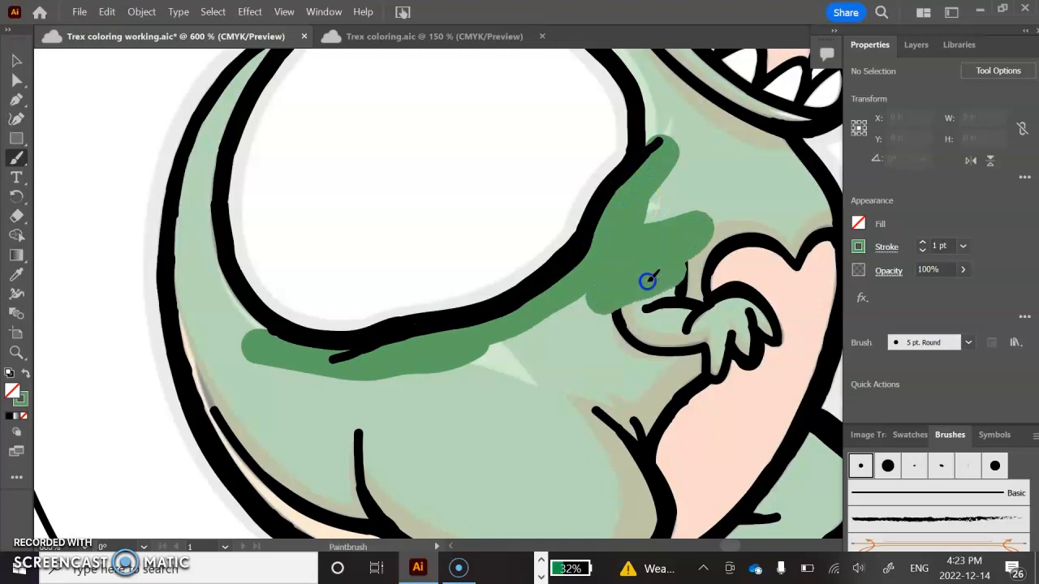
pyautogui.moveTo(620, 315)
pyautogui.mouseDown()
pyautogui.moveTo(690, 274)
pyautogui.moveTo(610, 351)
pyautogui.moveTo(623, 359)
pyautogui.moveTo(662, 340)
pyautogui.mouseUp()
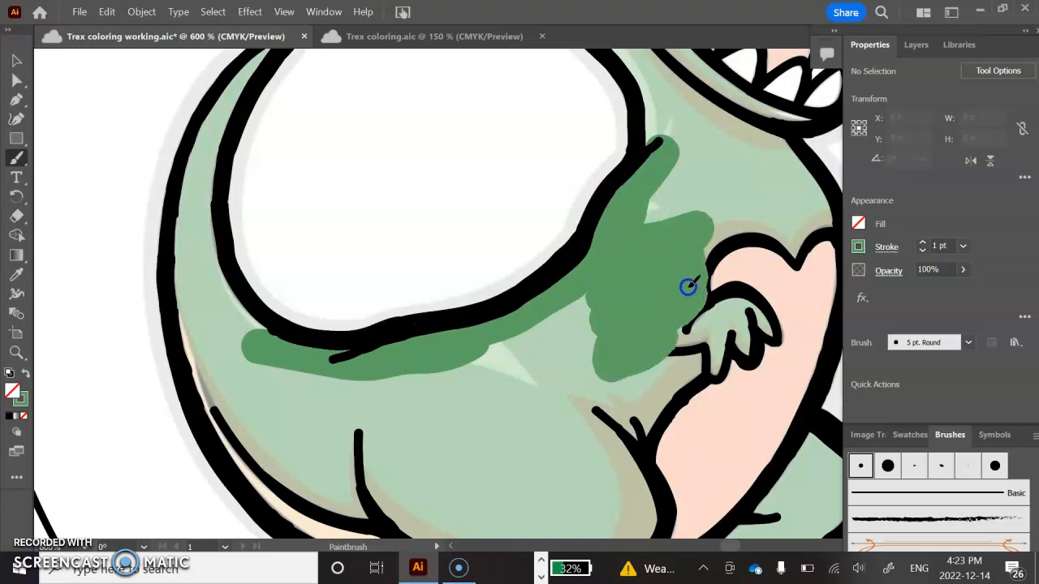
pyautogui.moveTo(665, 208); pyautogui.dragTo(664, 194)
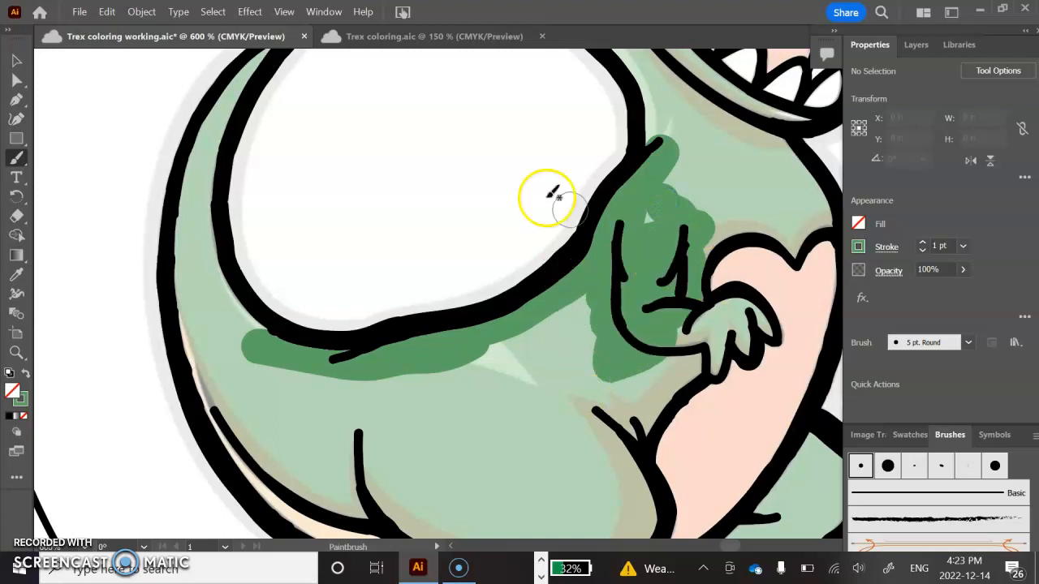
# - Dab two green dots on the white area above the T-rex's back, then undo both
pyautogui.click(484, 174)
pyautogui.click(547, 255)
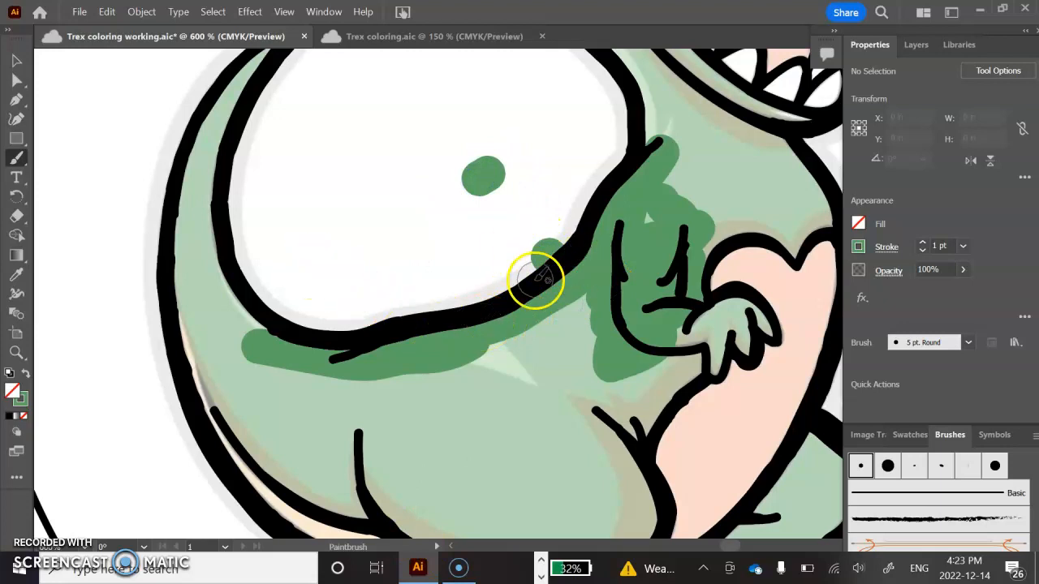
pyautogui.hotkey('ctrl', 'z')
pyautogui.hotkey('ctrl', 'z')
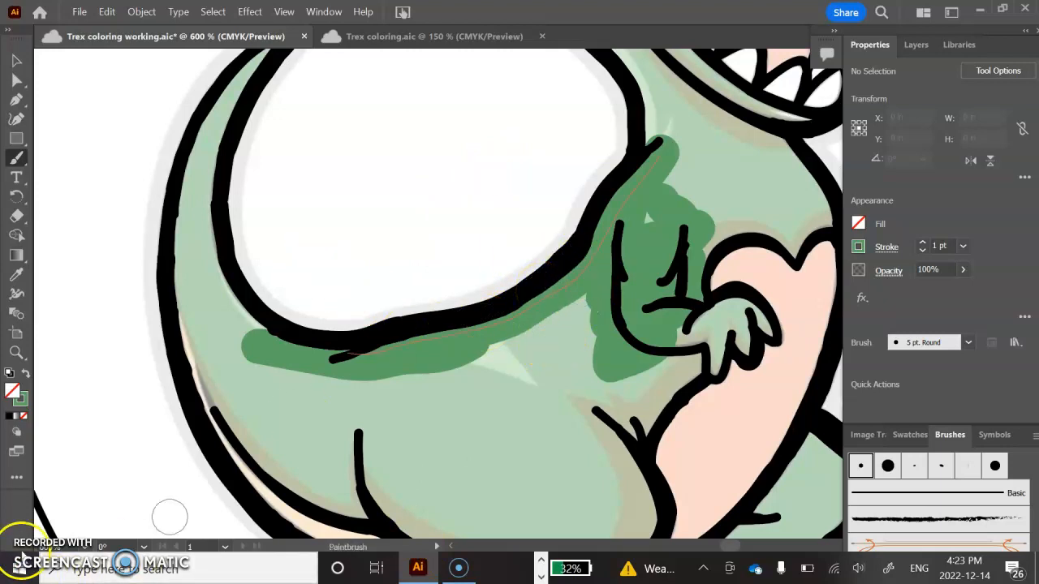
# - Undo the green brush strokes painted over the T-rex's back and arm
pyautogui.click(915, 43)
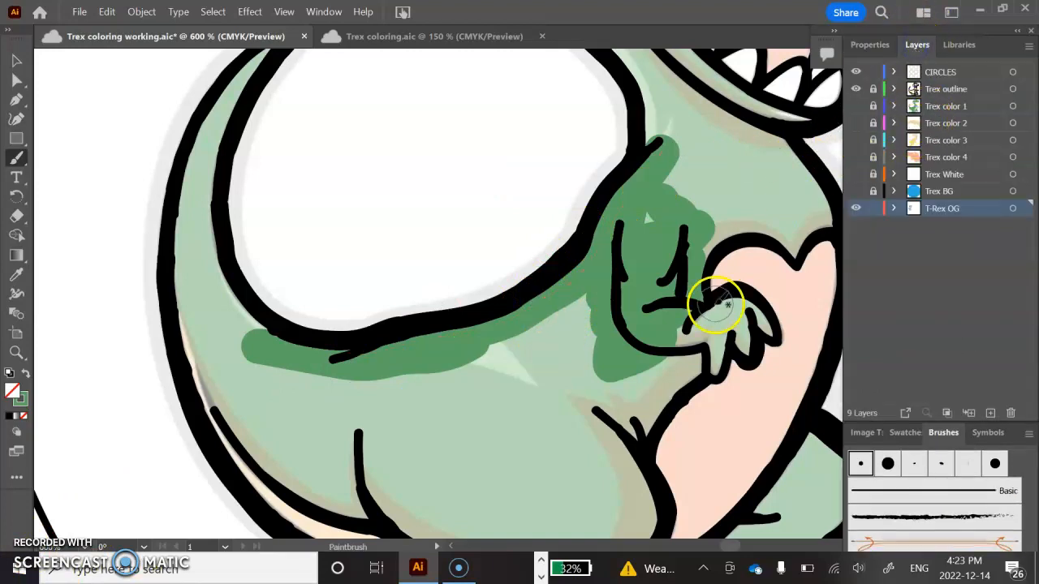
pyautogui.hotkey('ctrl', 'z')
pyautogui.hotkey('ctrl', 'z')
pyautogui.hotkey('ctrl', 'z')
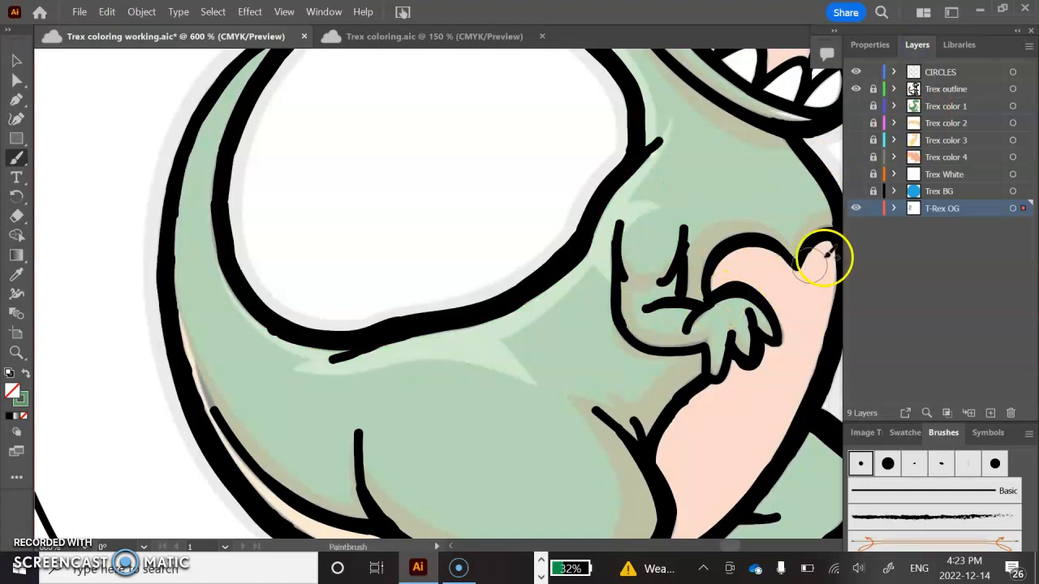
# - Show the finished Trex color 1 layer and hide the T-Rex OG picture layer
pyautogui.click(854, 107)
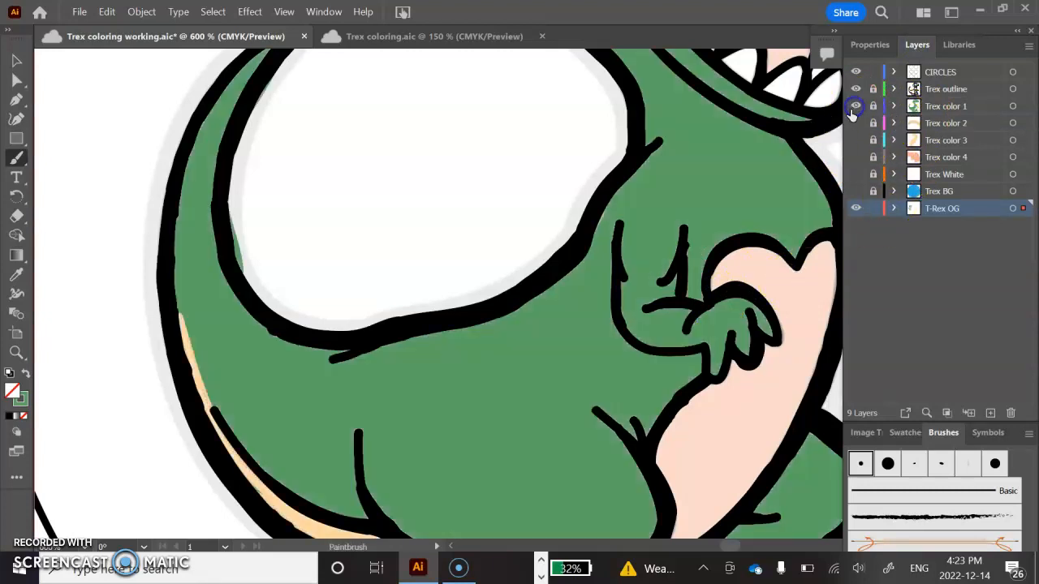
pyautogui.scroll(-1, 718, 254)
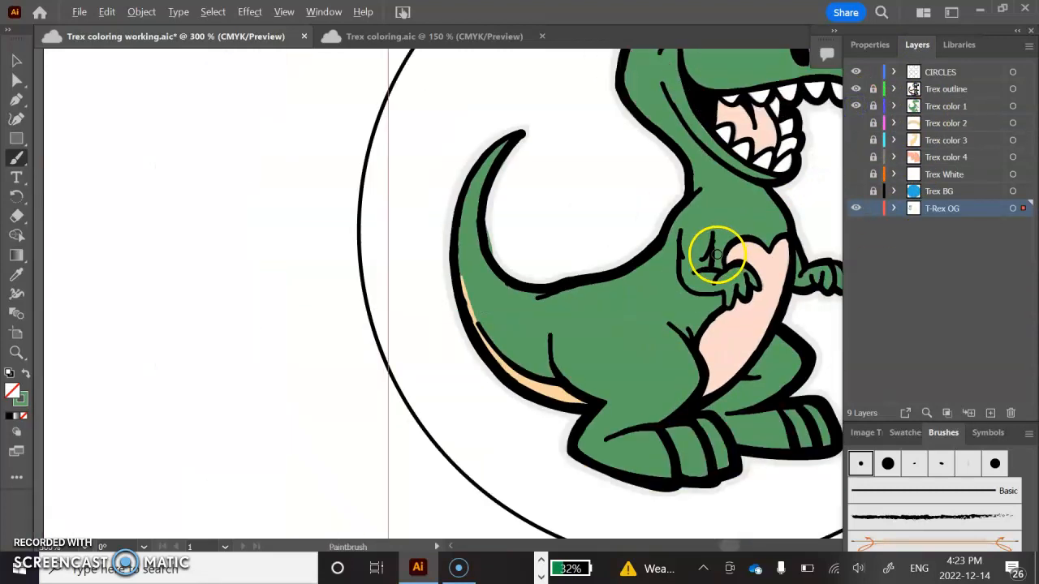
pyautogui.scroll(-1, 716, 256)
pyautogui.moveTo(713, 256); pyautogui.dragTo(495, 305)
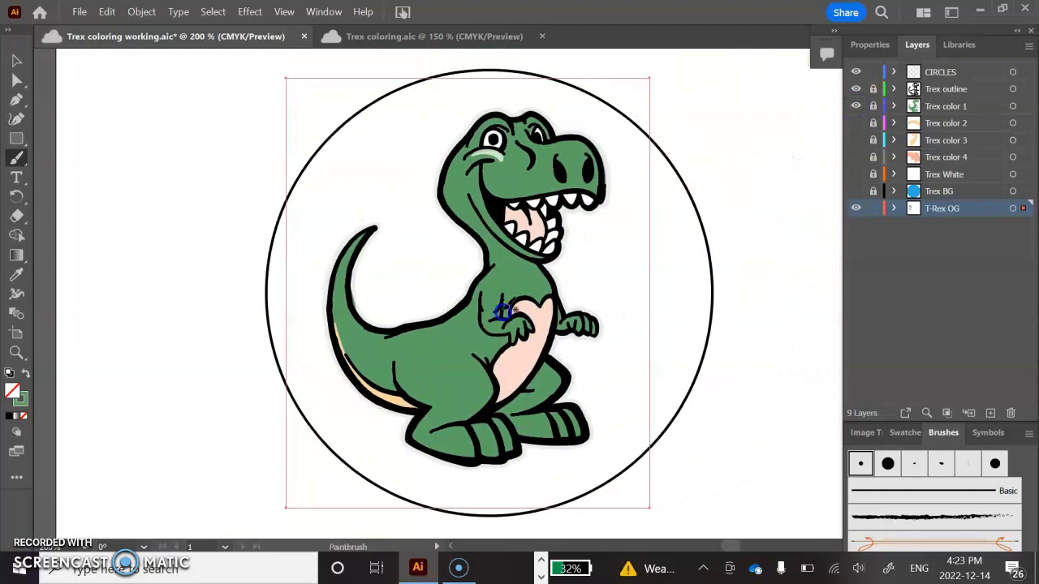
pyautogui.click(857, 209)
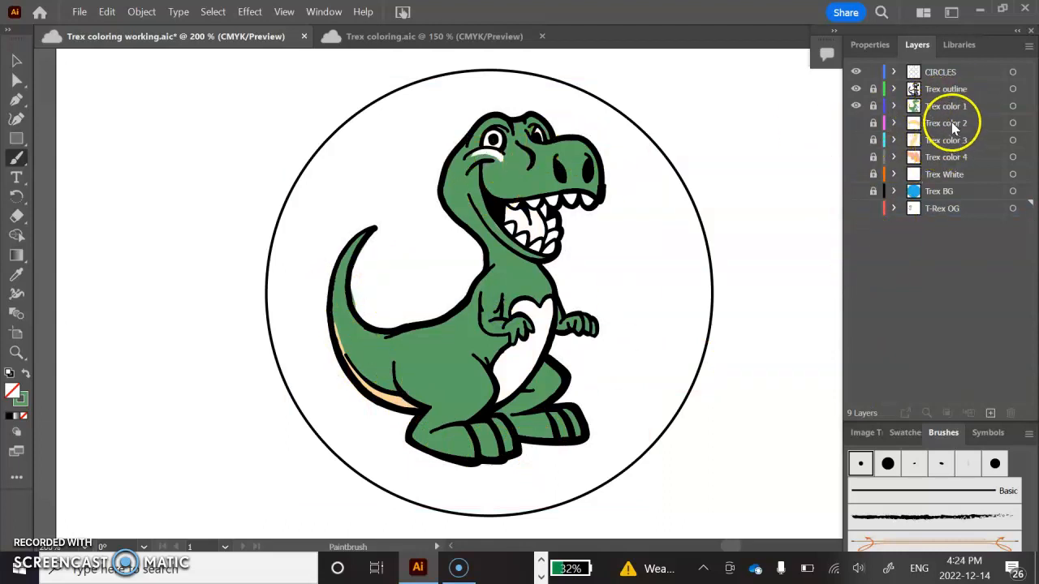
# - Show the finished Trex color 2, Trex color 3, Trex color 4, Trex BG and Trex White layers
pyautogui.click(857, 124)
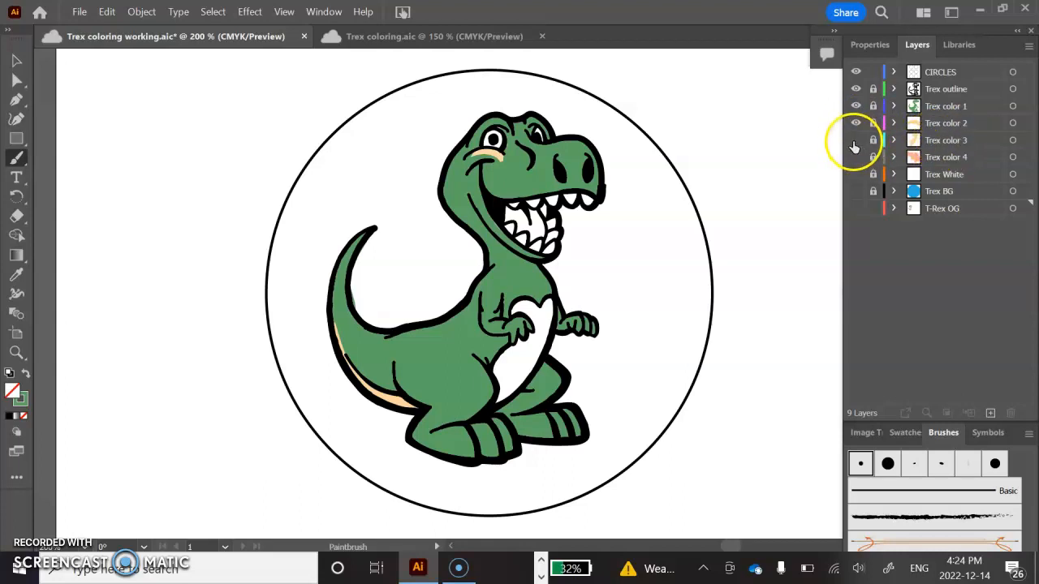
pyautogui.click(856, 140)
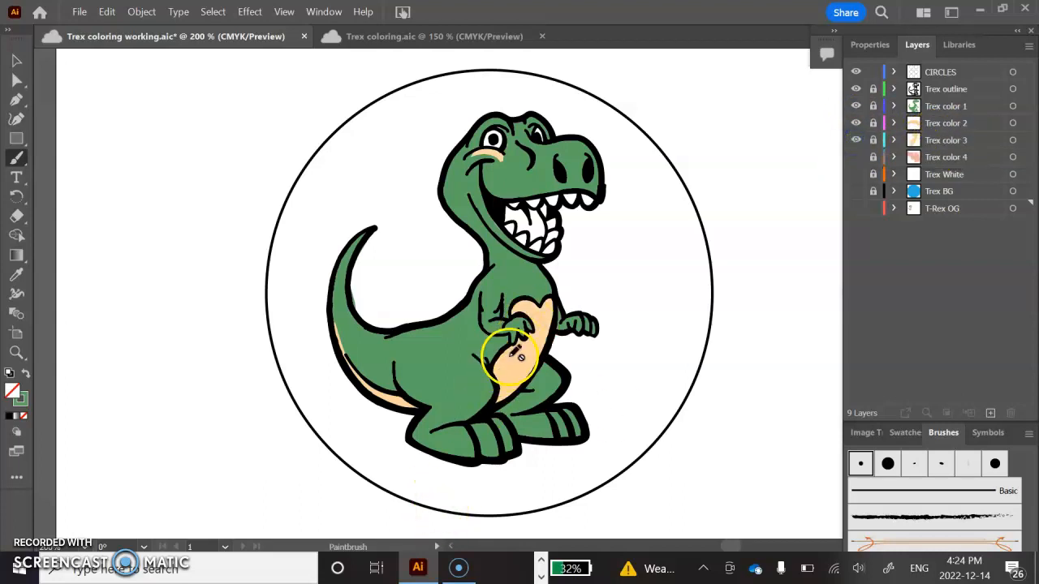
pyautogui.click(855, 157)
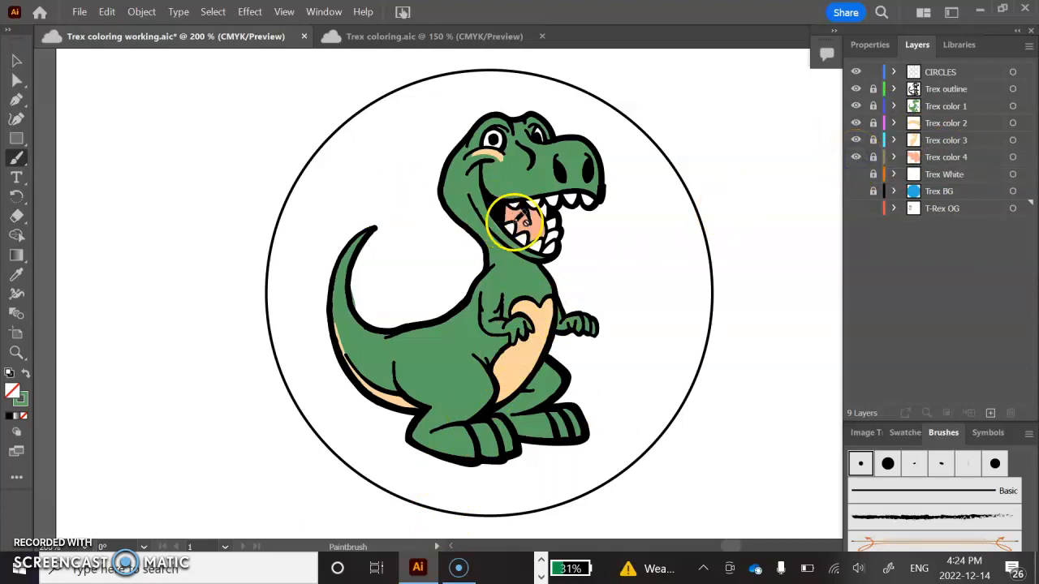
pyautogui.click(856, 192)
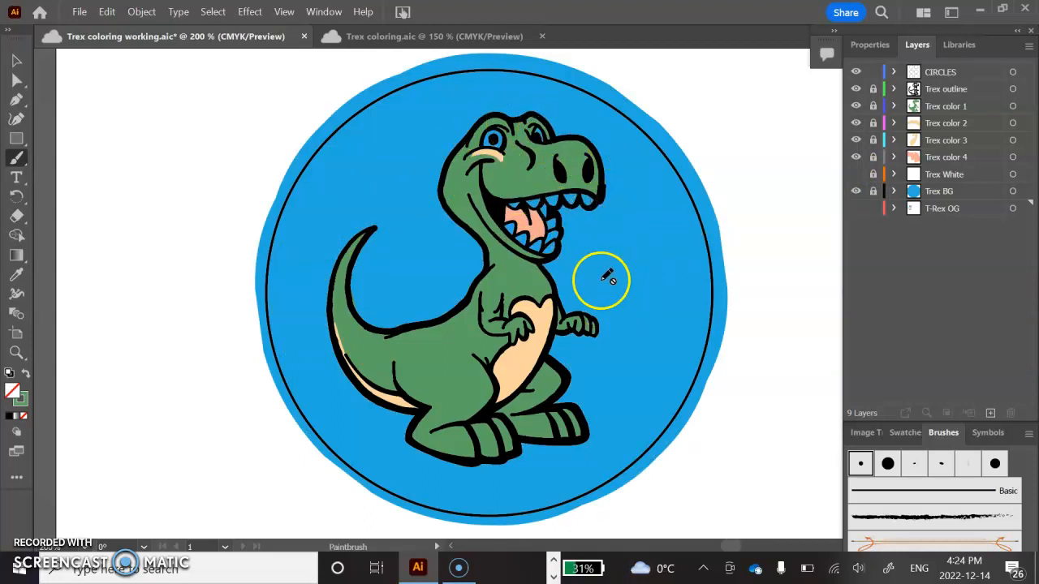
pyautogui.click(855, 174)
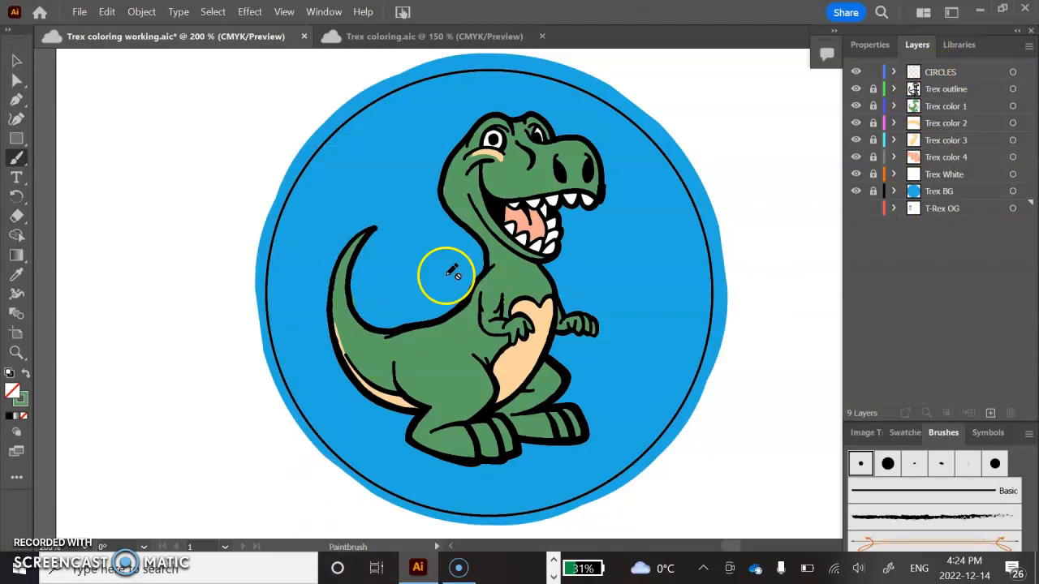
# - Examine the finished T-rex design up close and its placement among the circles of the template sheet
pyautogui.scroll(-3, 479, 331)
pyautogui.scroll(-2, 483, 331)
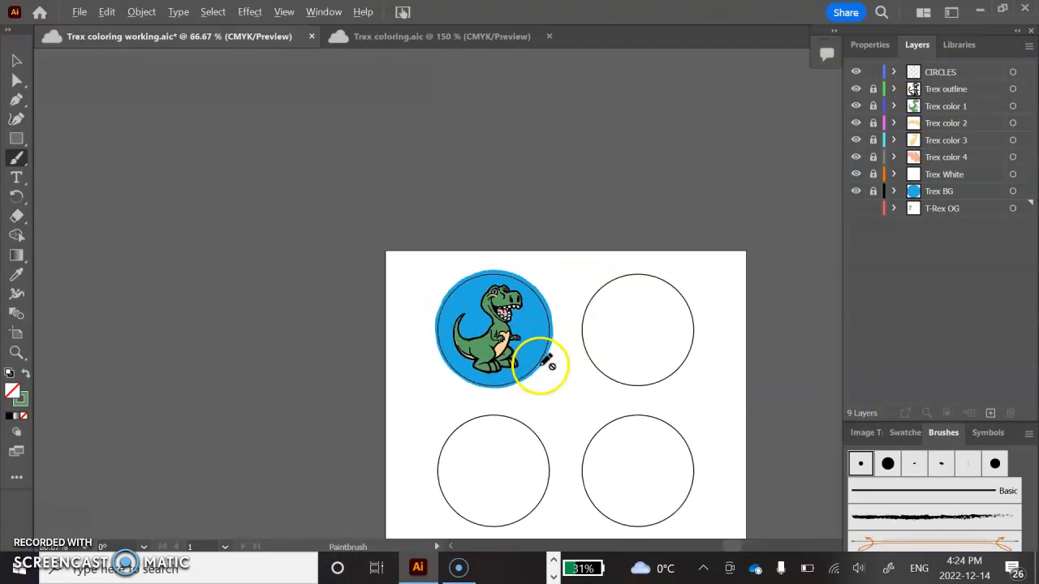
pyautogui.moveTo(541, 425); pyautogui.dragTo(557, 266)
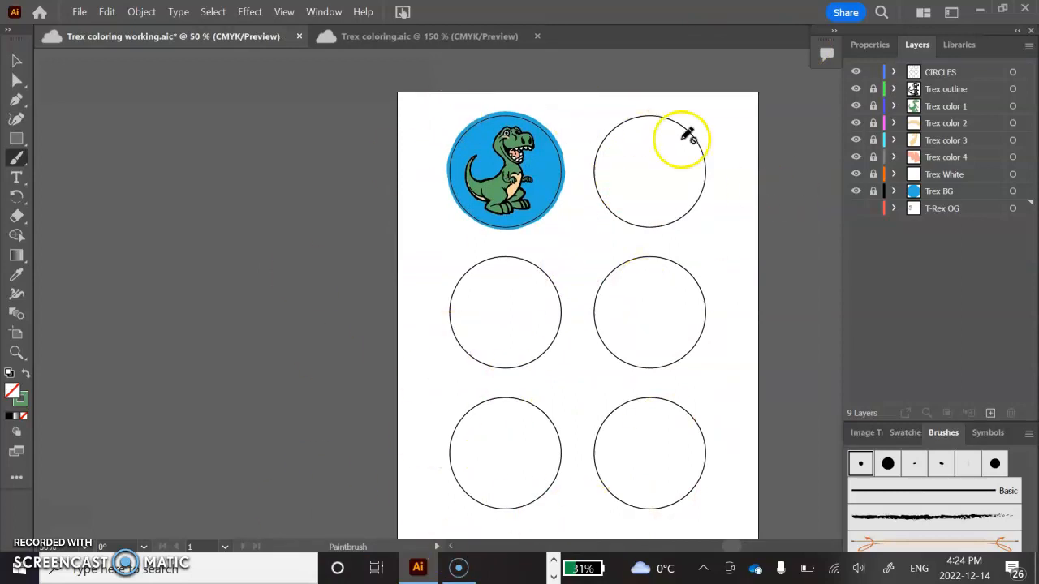
pyautogui.scroll(2, 505, 191)
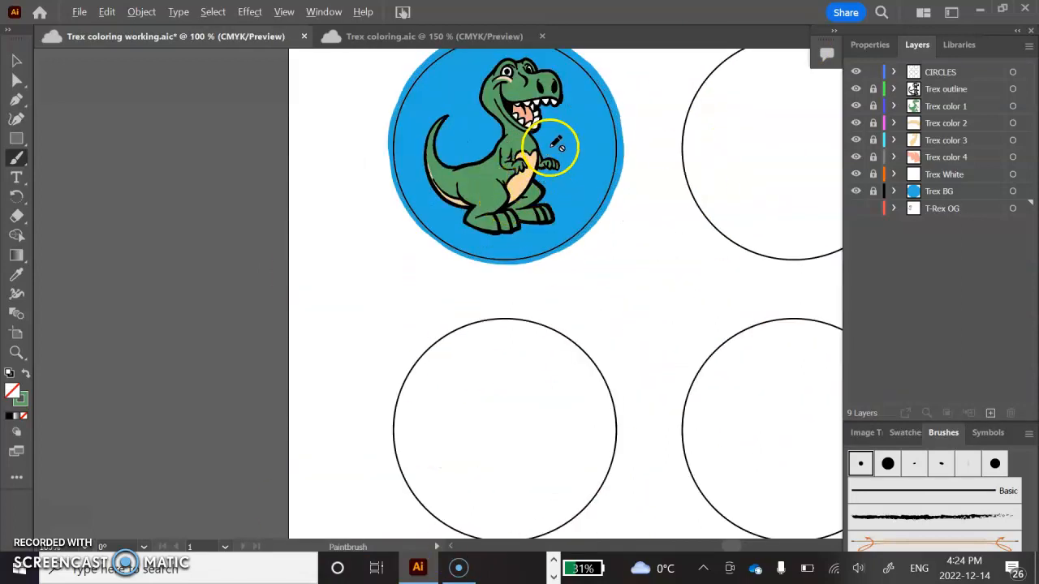
pyautogui.scroll(1, 547, 173)
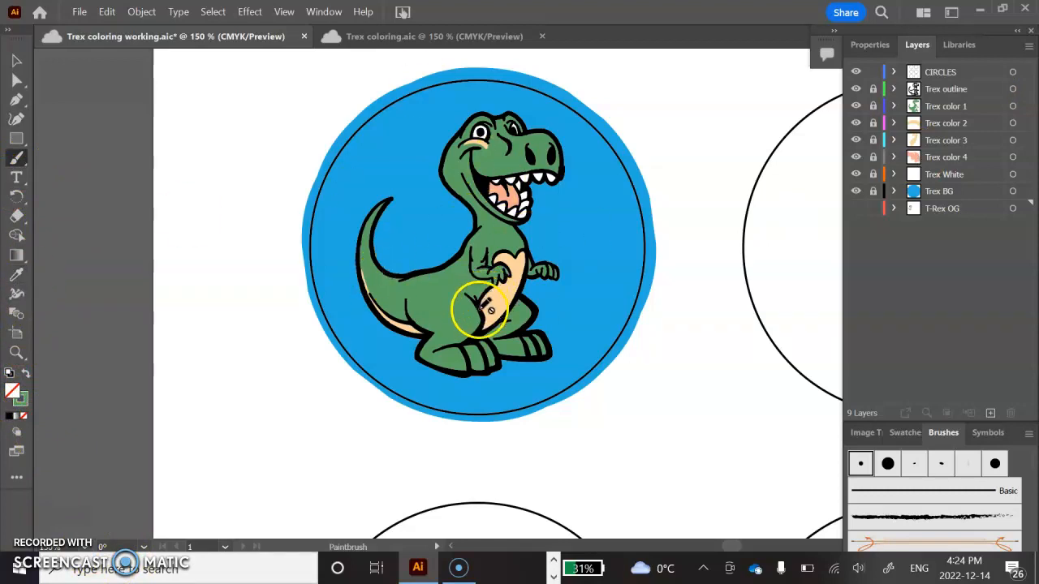
pyautogui.scroll(-3, 482, 346)
pyautogui.moveTo(528, 358); pyautogui.dragTo(530, 296)
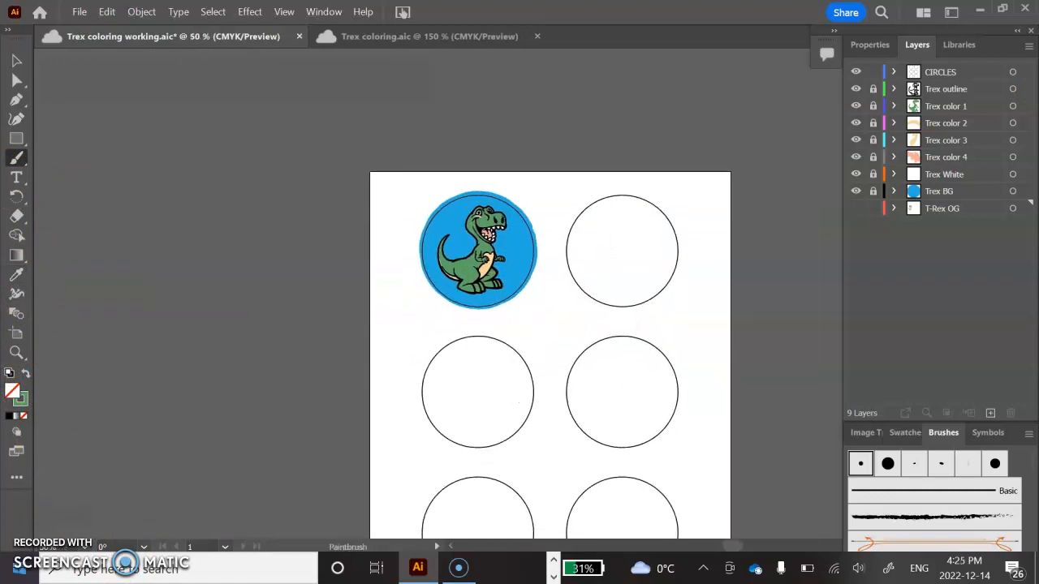